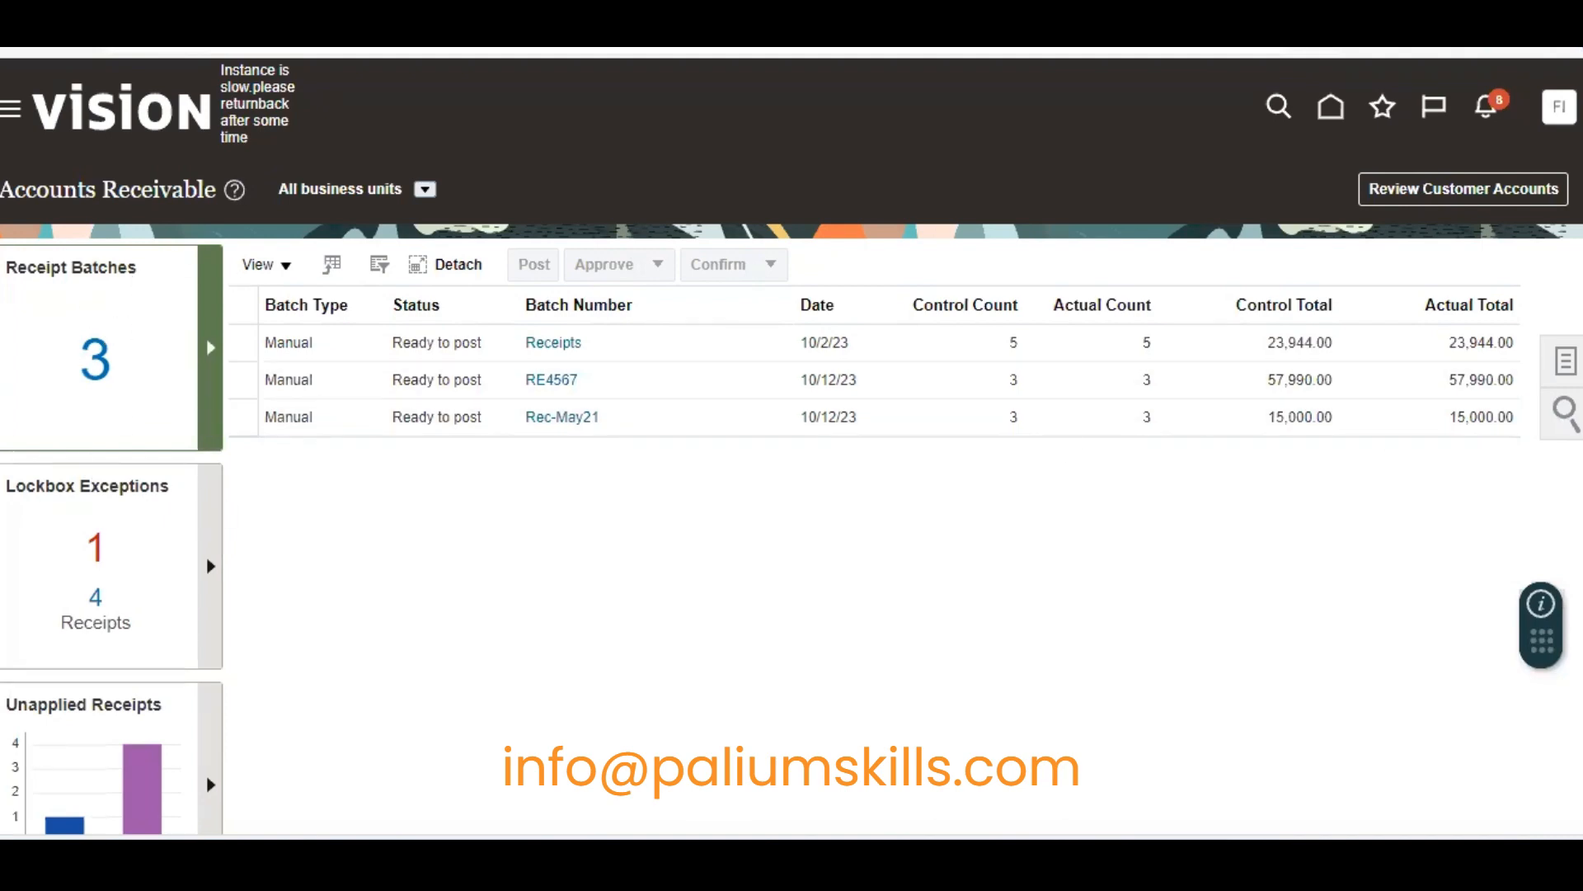
Start a new standard receipt and set its business unit to US1 Business Unit
scroll(1501, 572, down, 5)
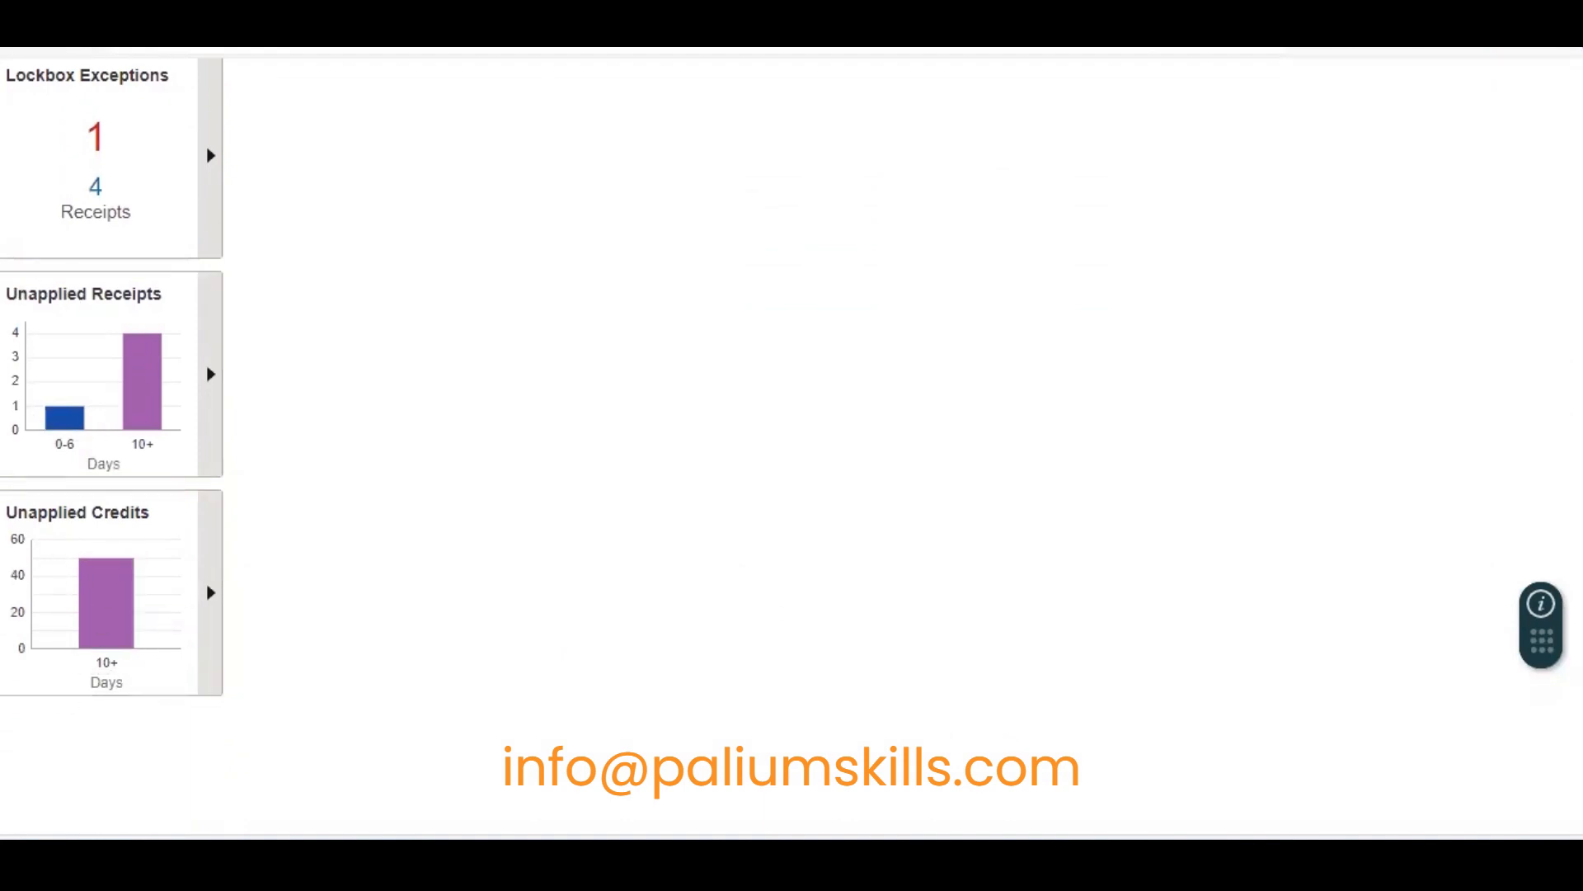
scroll(792, 445, up, 5)
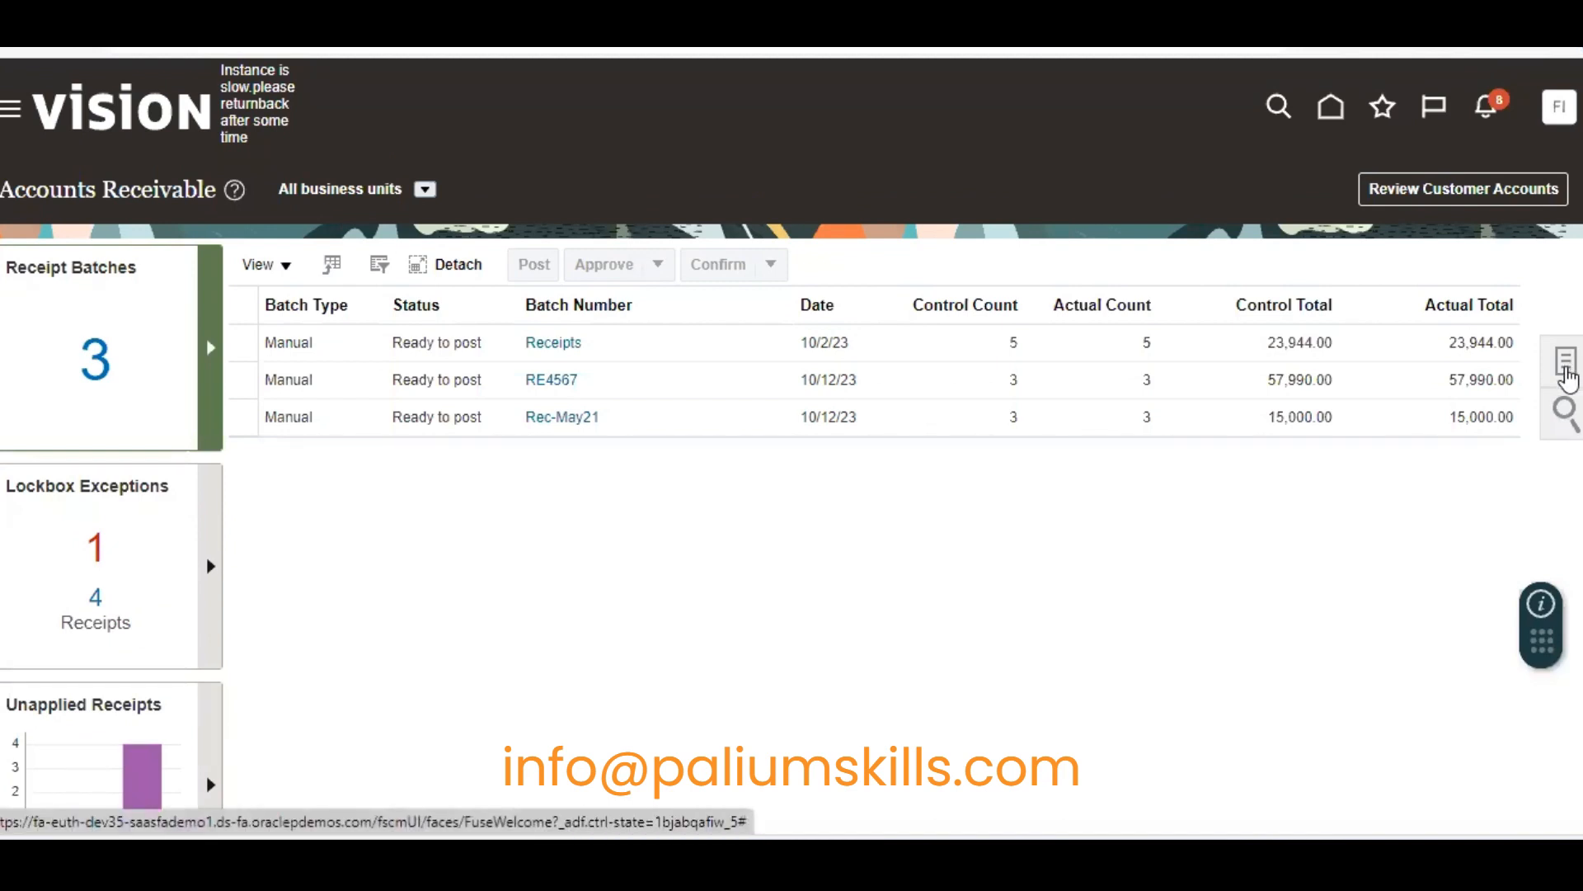
click(1567, 380)
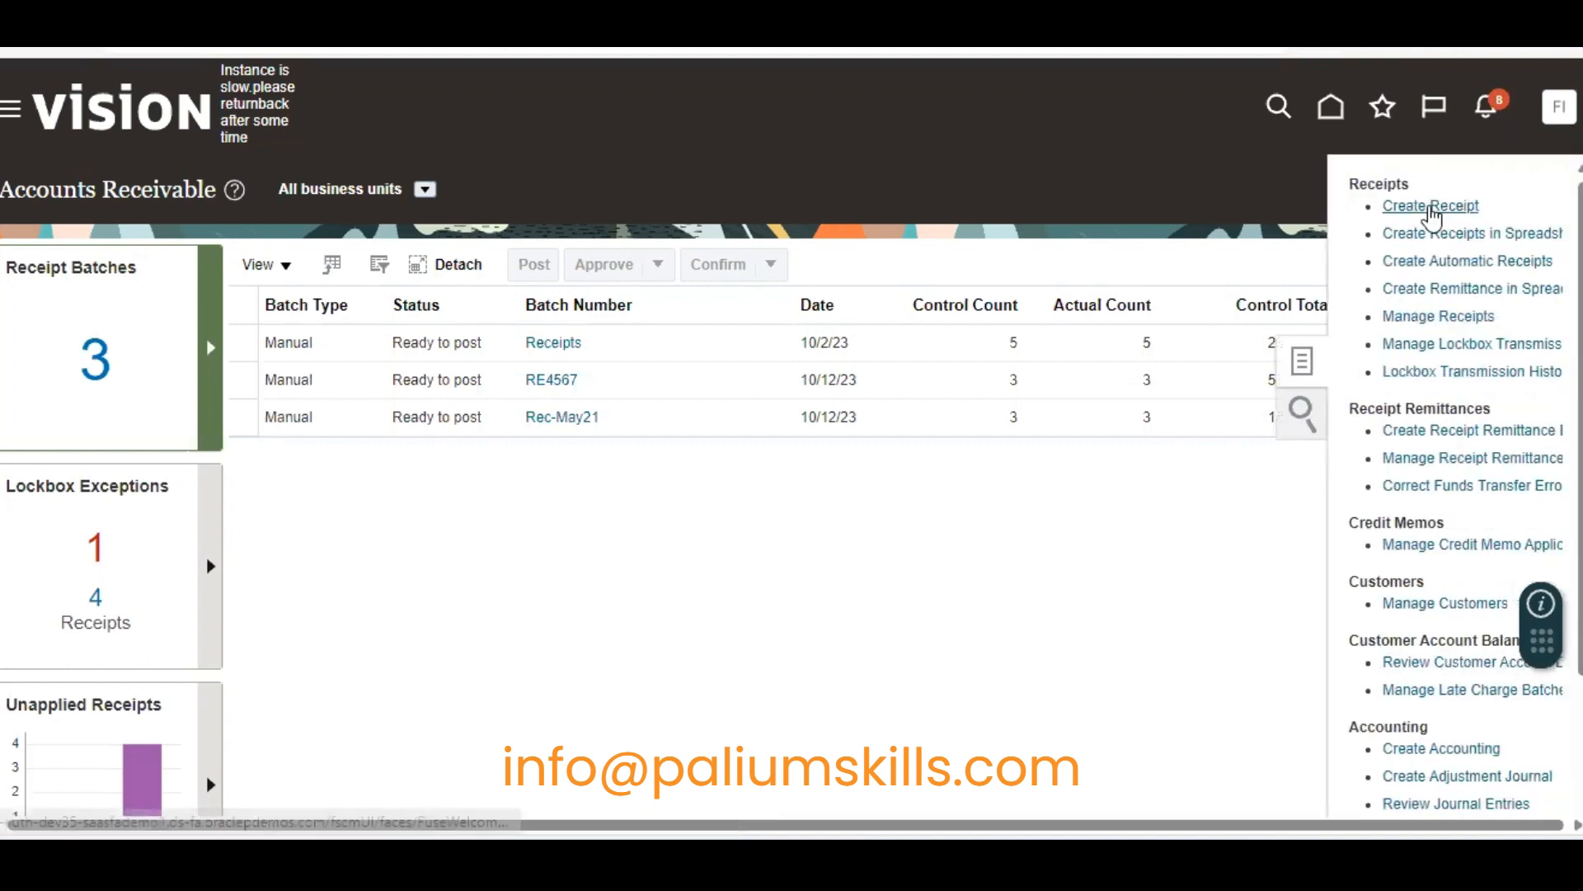
click(1429, 205)
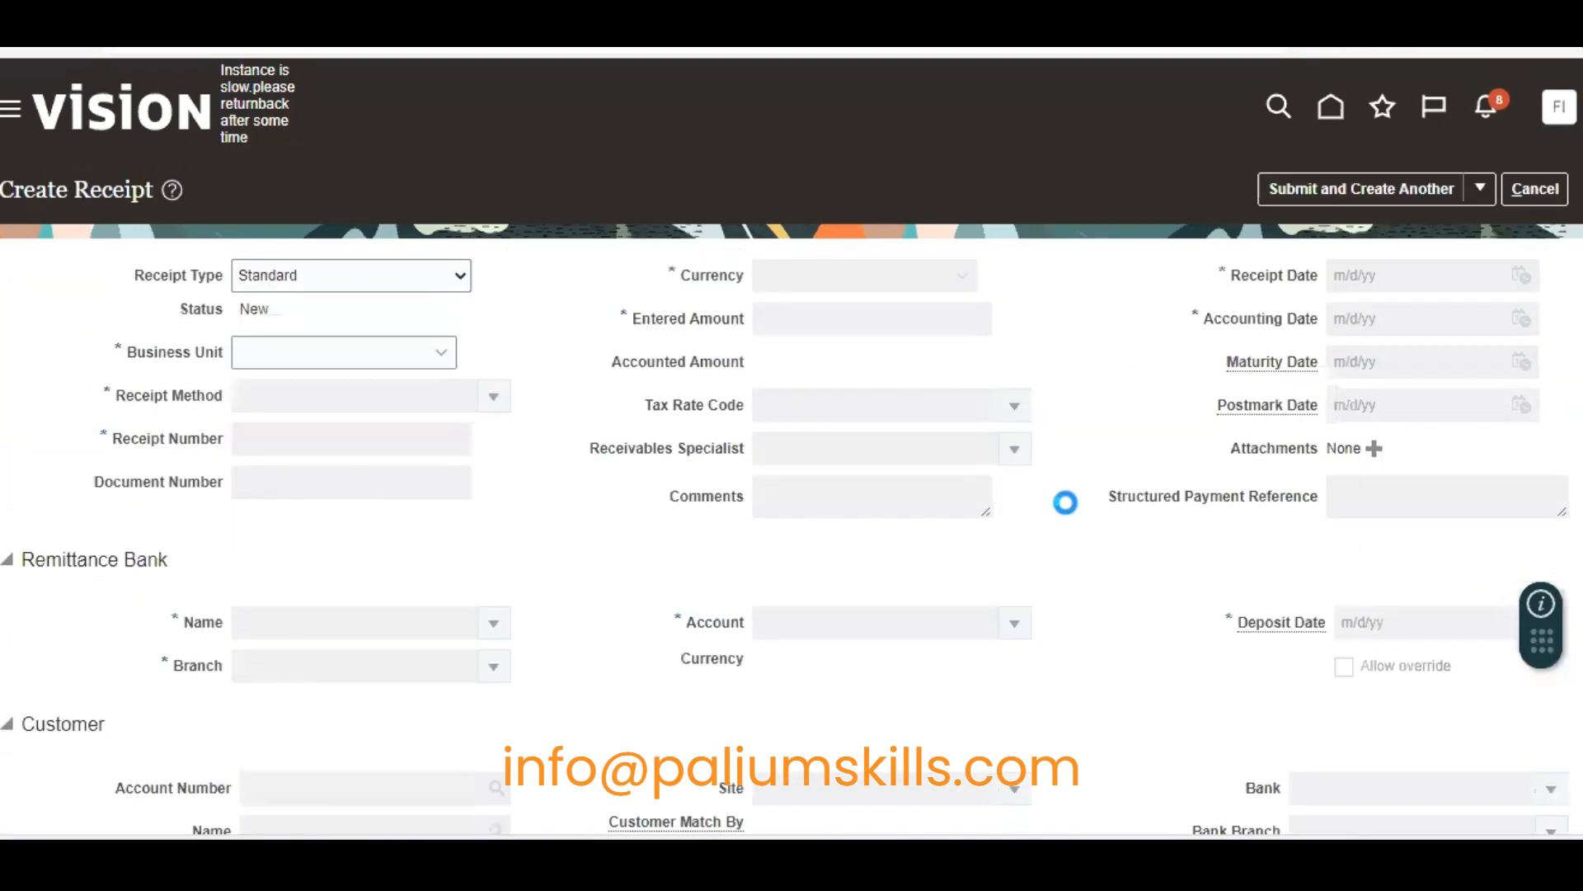
click(398, 359)
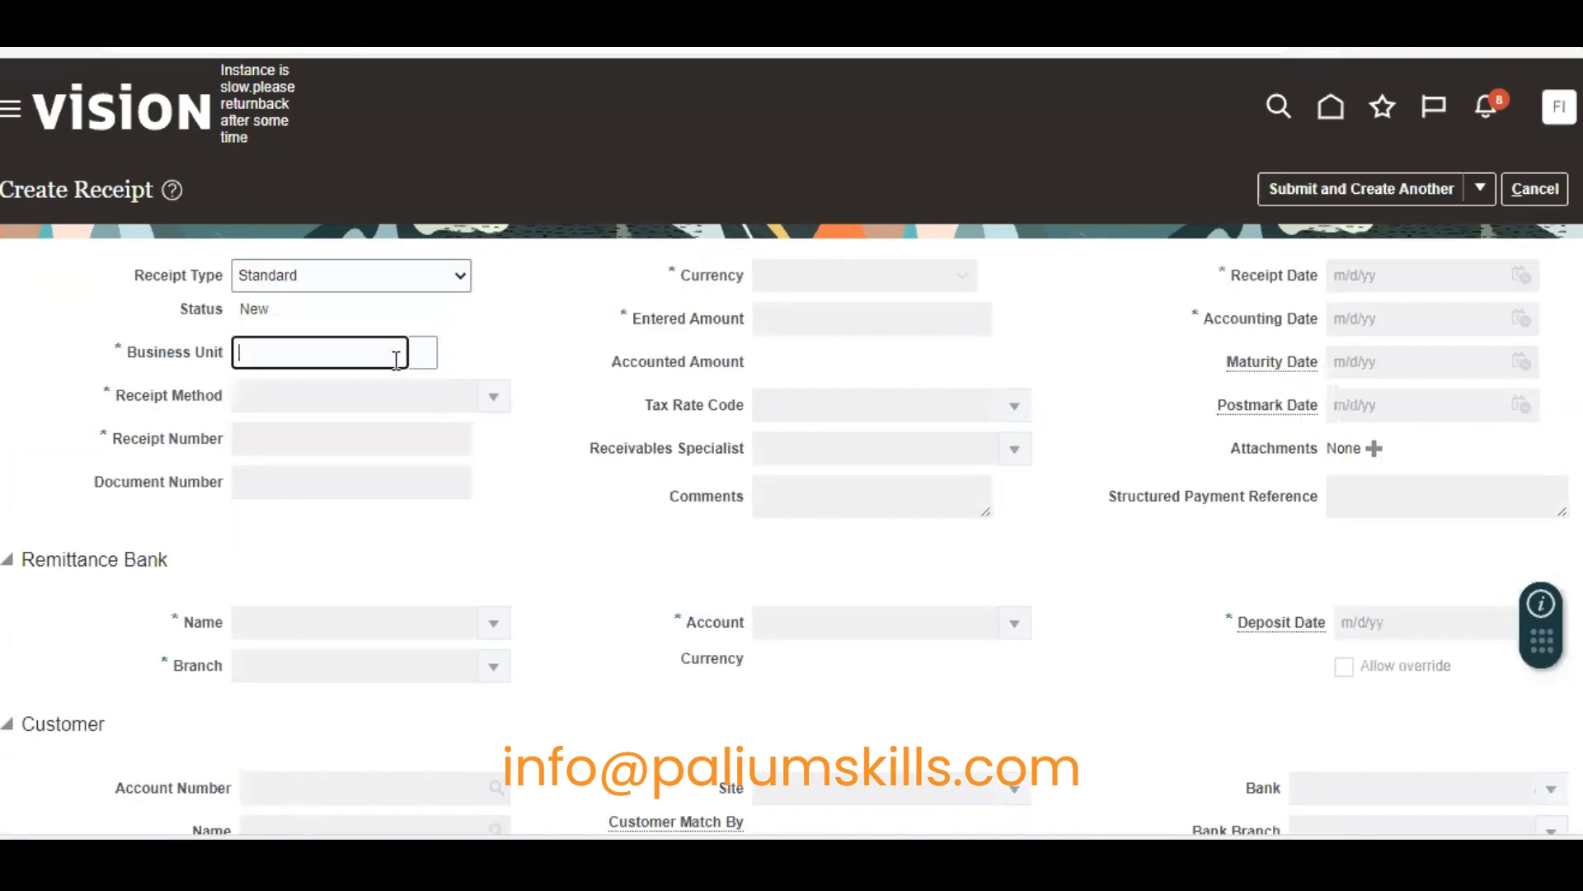
click(356, 444)
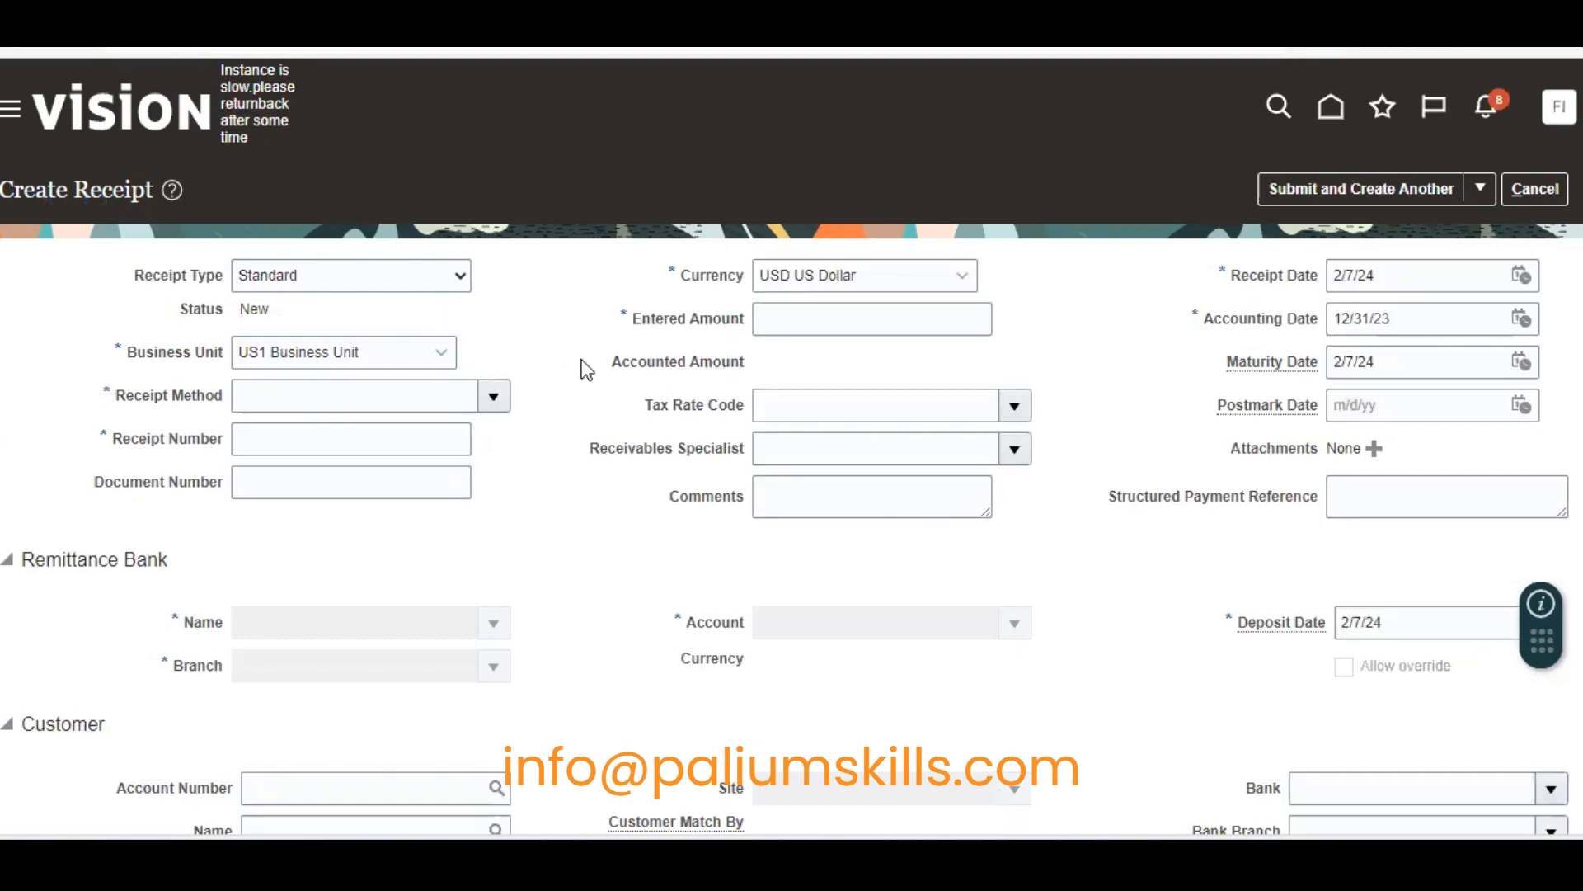
Set the receipt method to Check (Directly/No Remit) and enter sp-001 as the receipt number
click(495, 398)
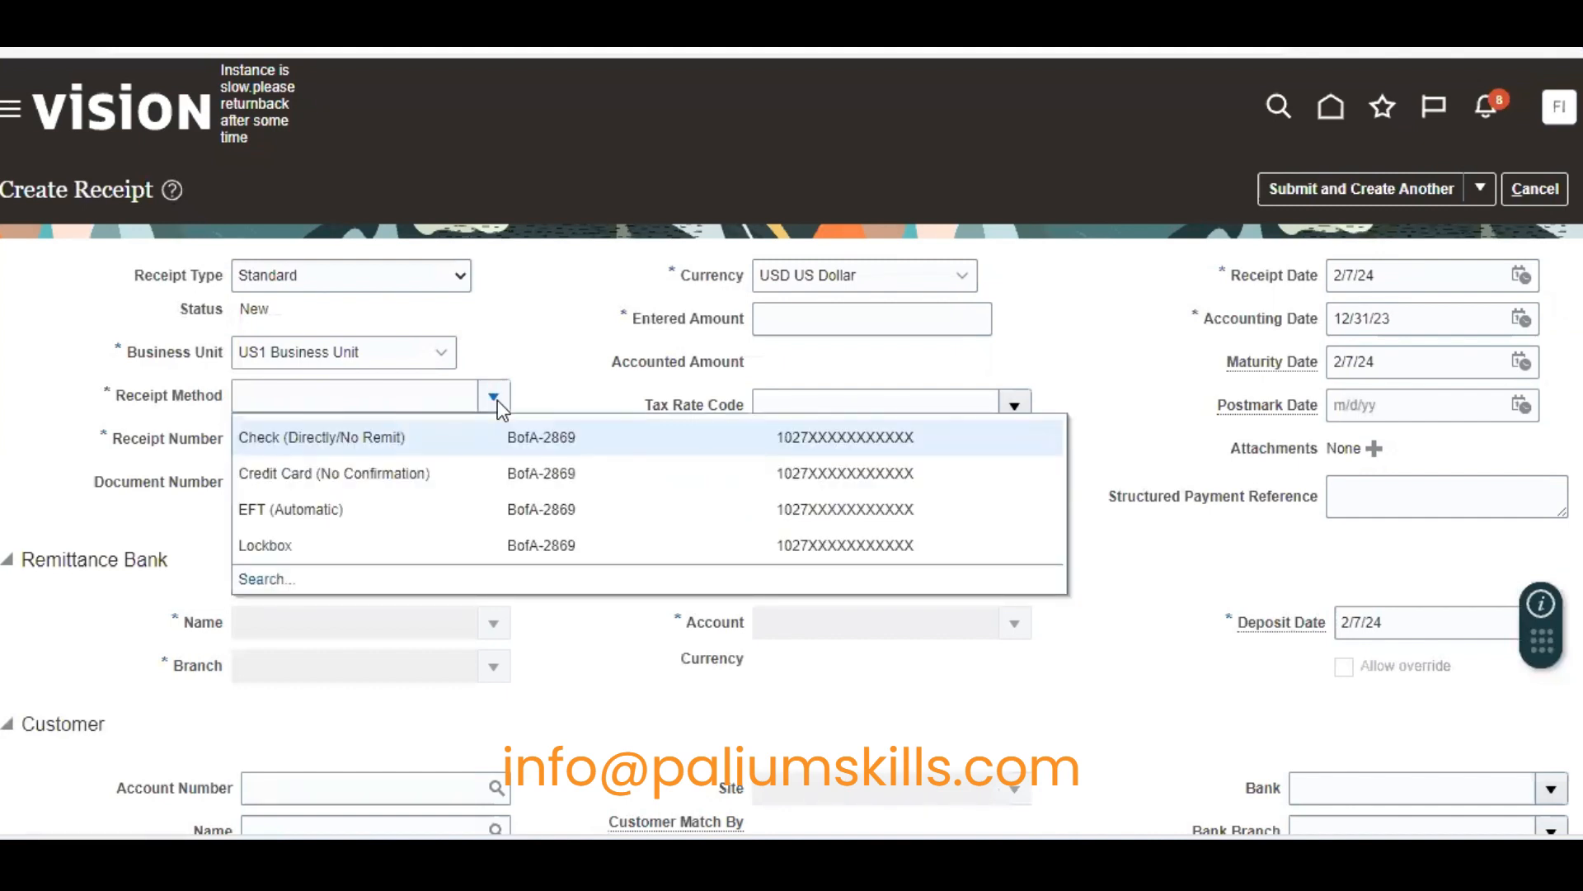
click(681, 442)
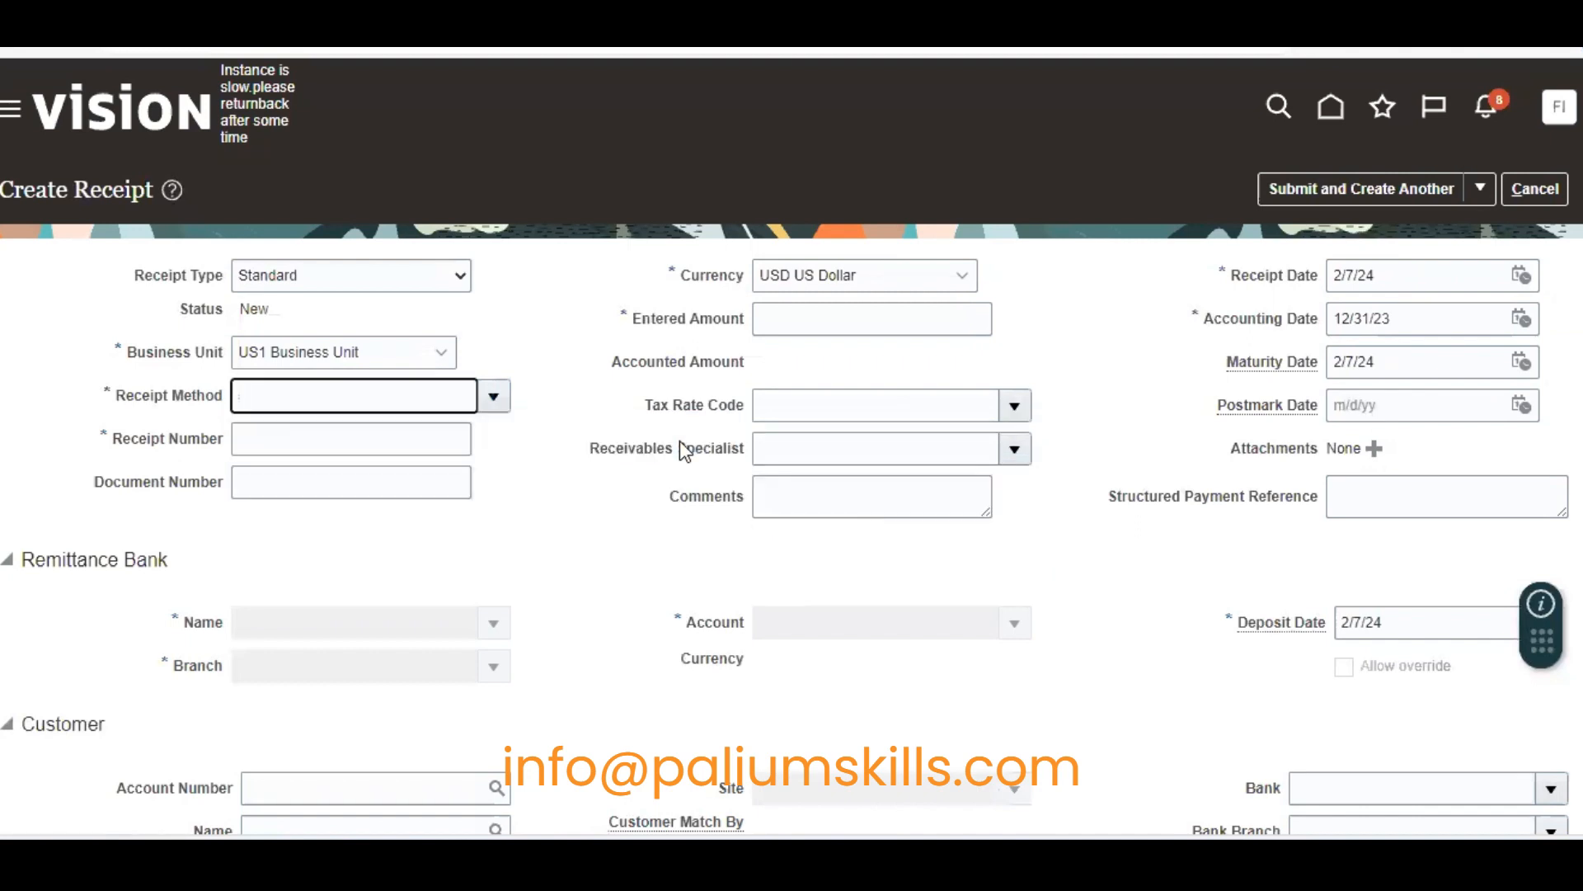
click(387, 438)
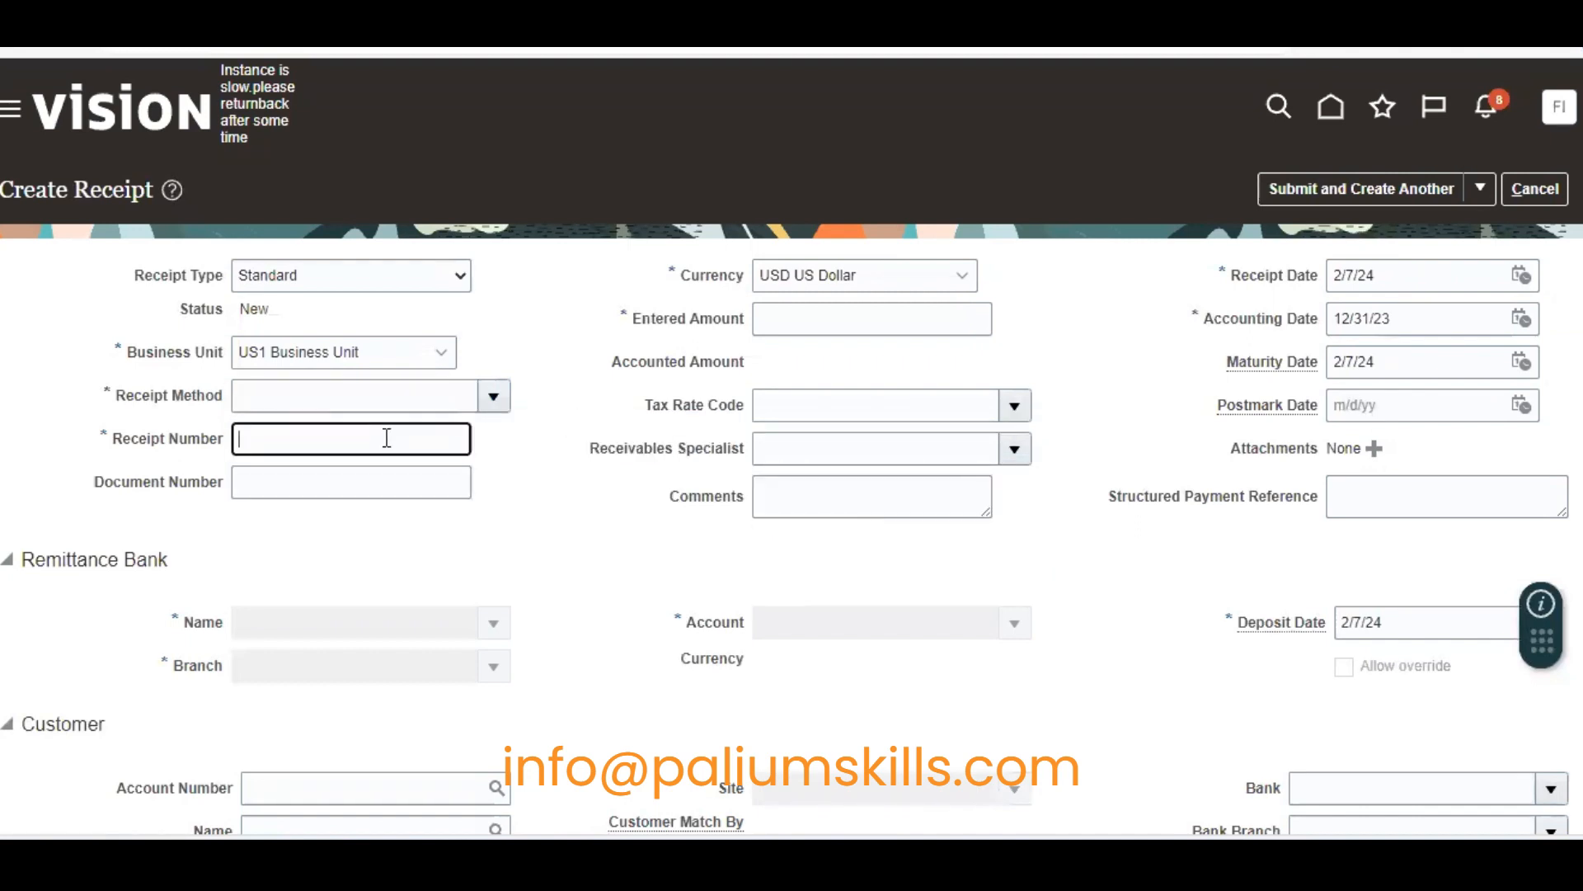
text(sp-001)
key(Tab)
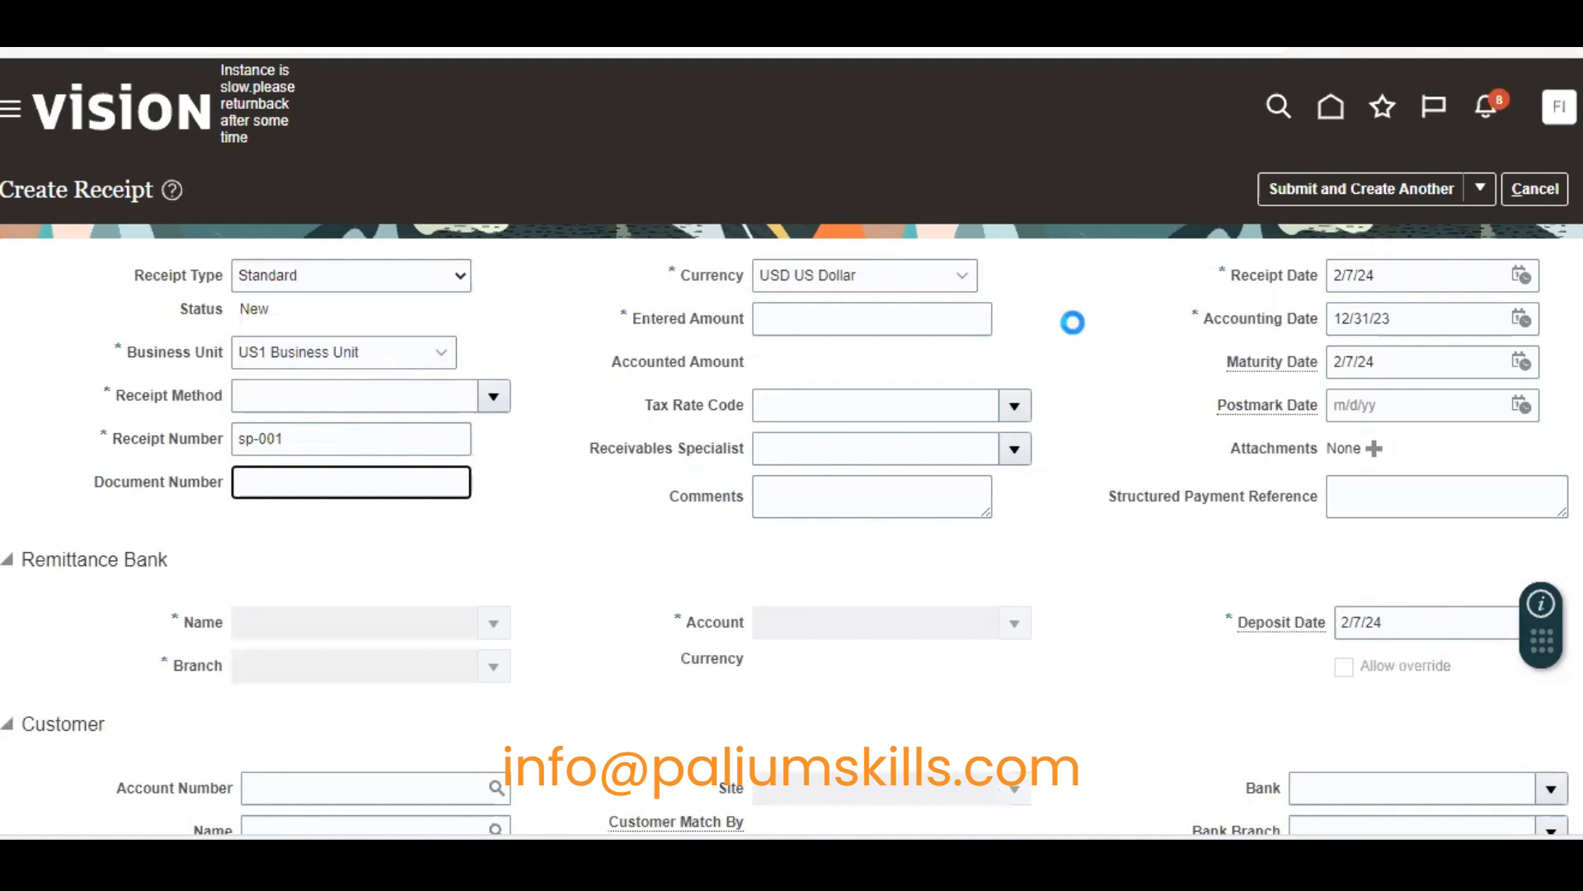
click(276, 391)
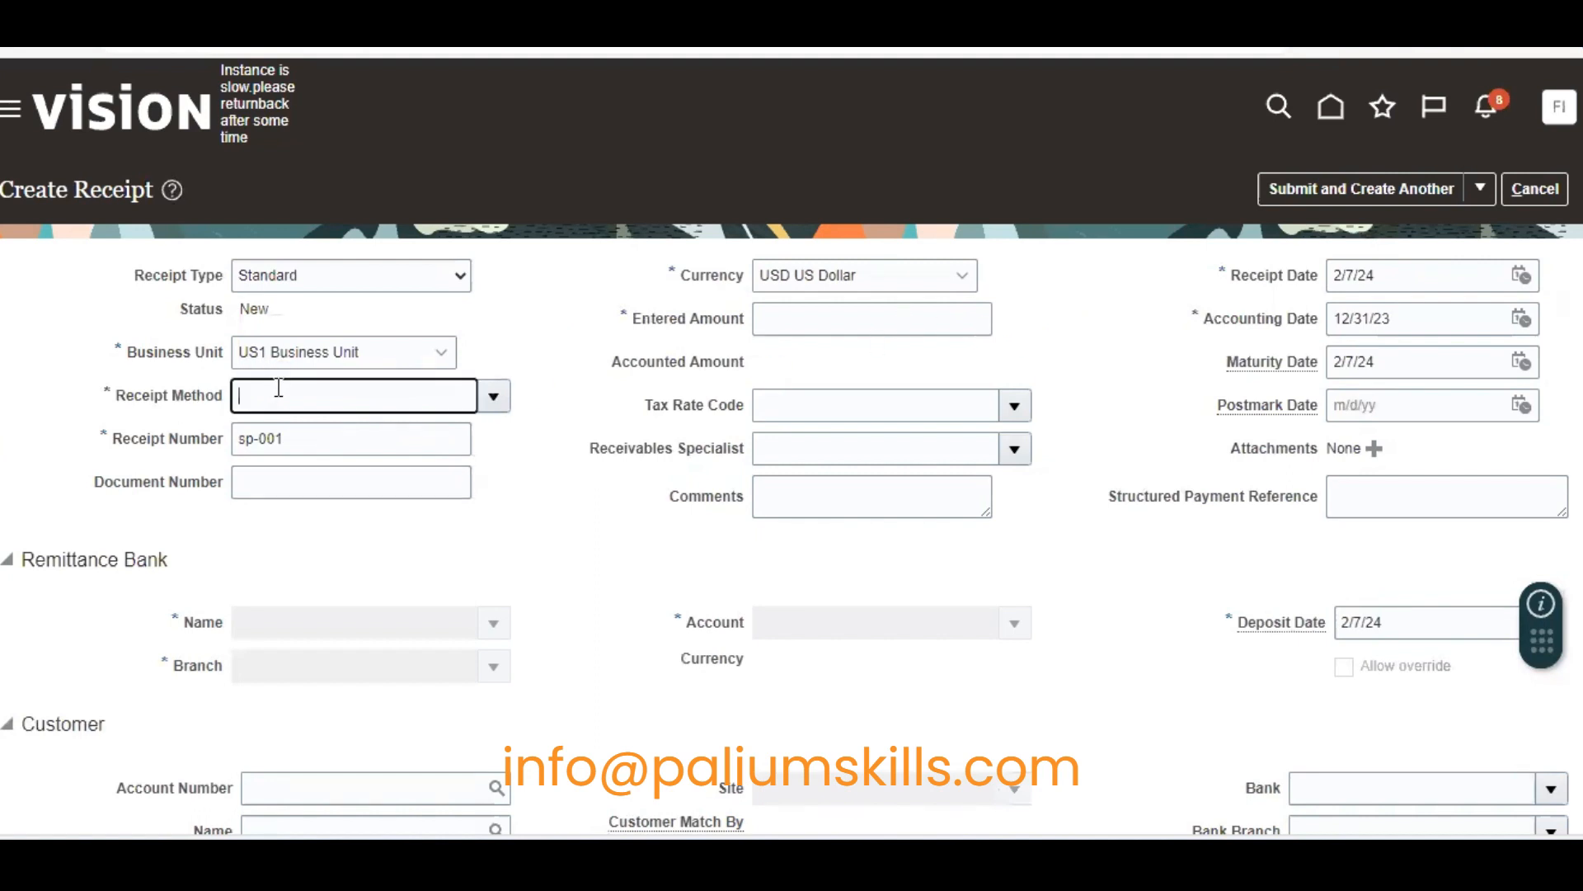
Enter 100,000 as the receipt amount, submit the receipt and close the form
click(824, 317)
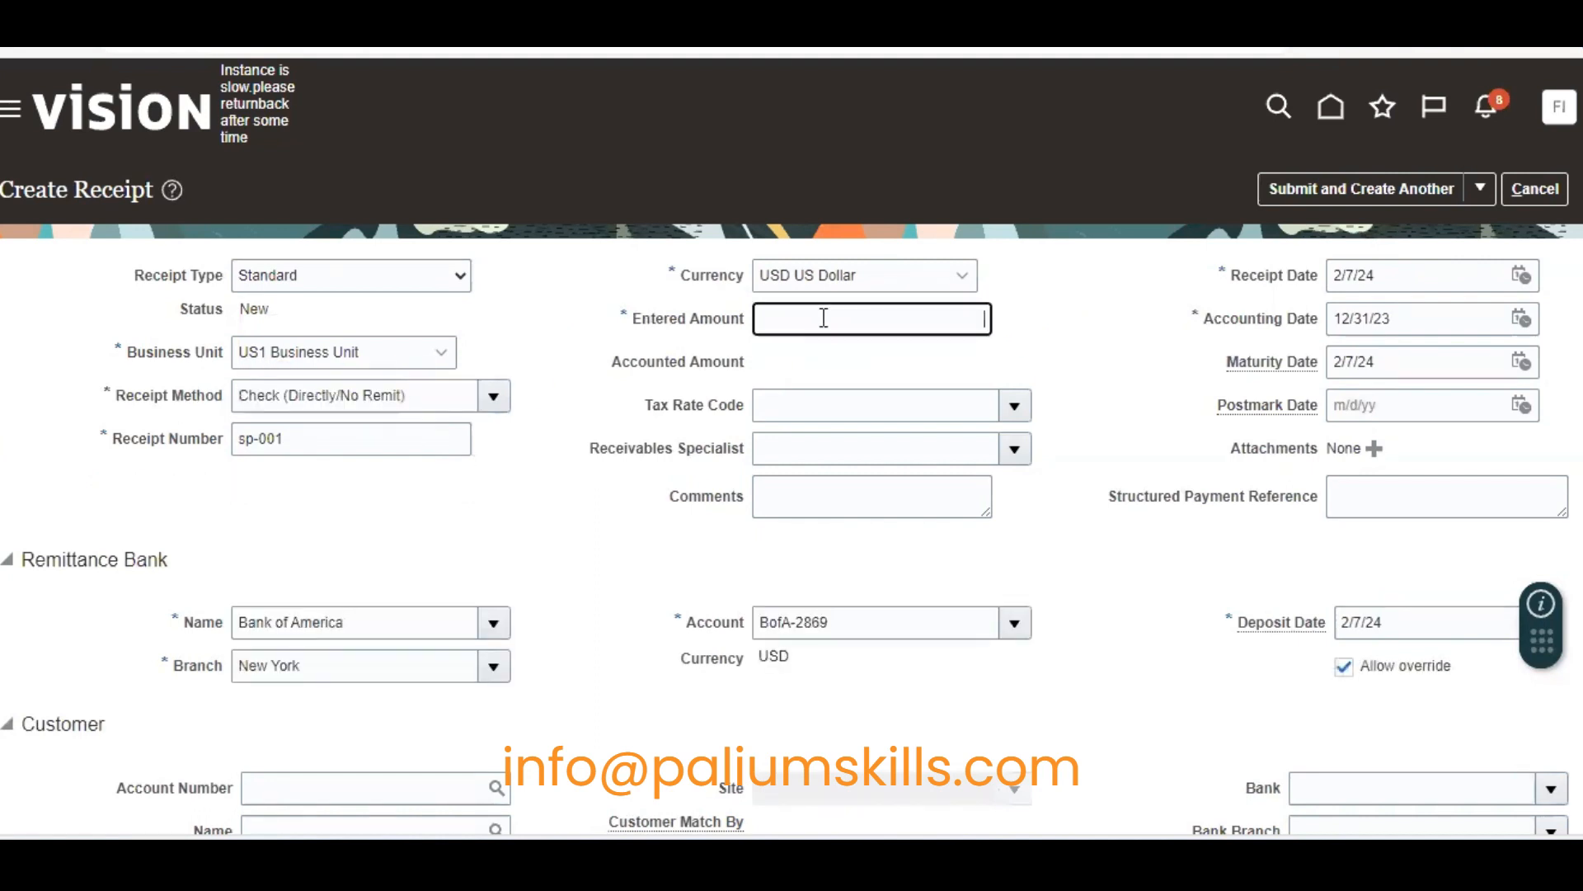
text(10)
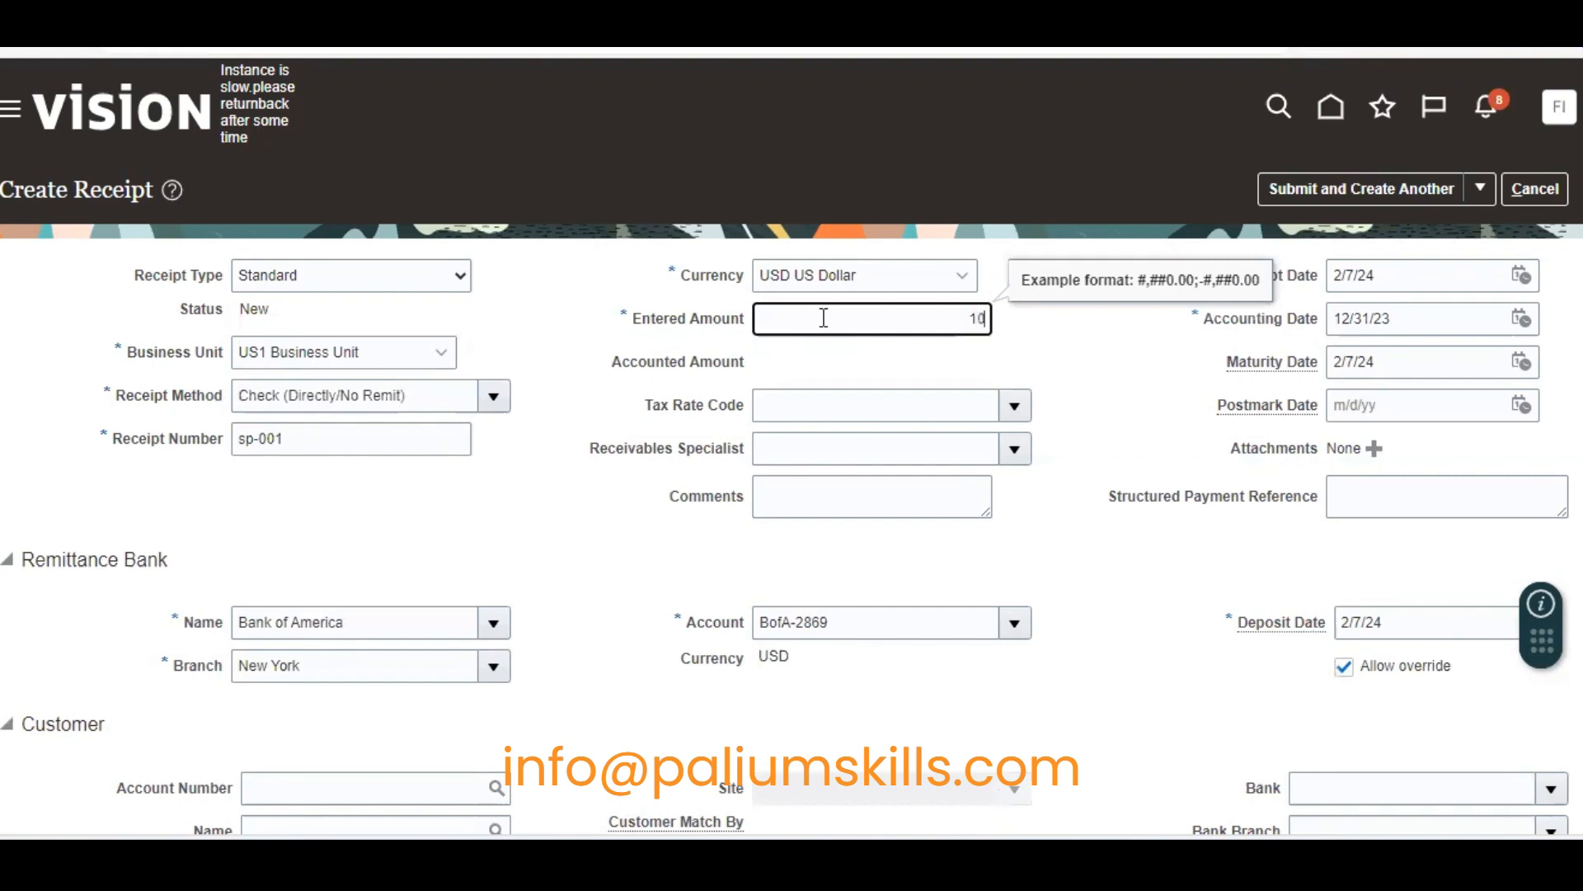
text(0,000)
key(Tab)
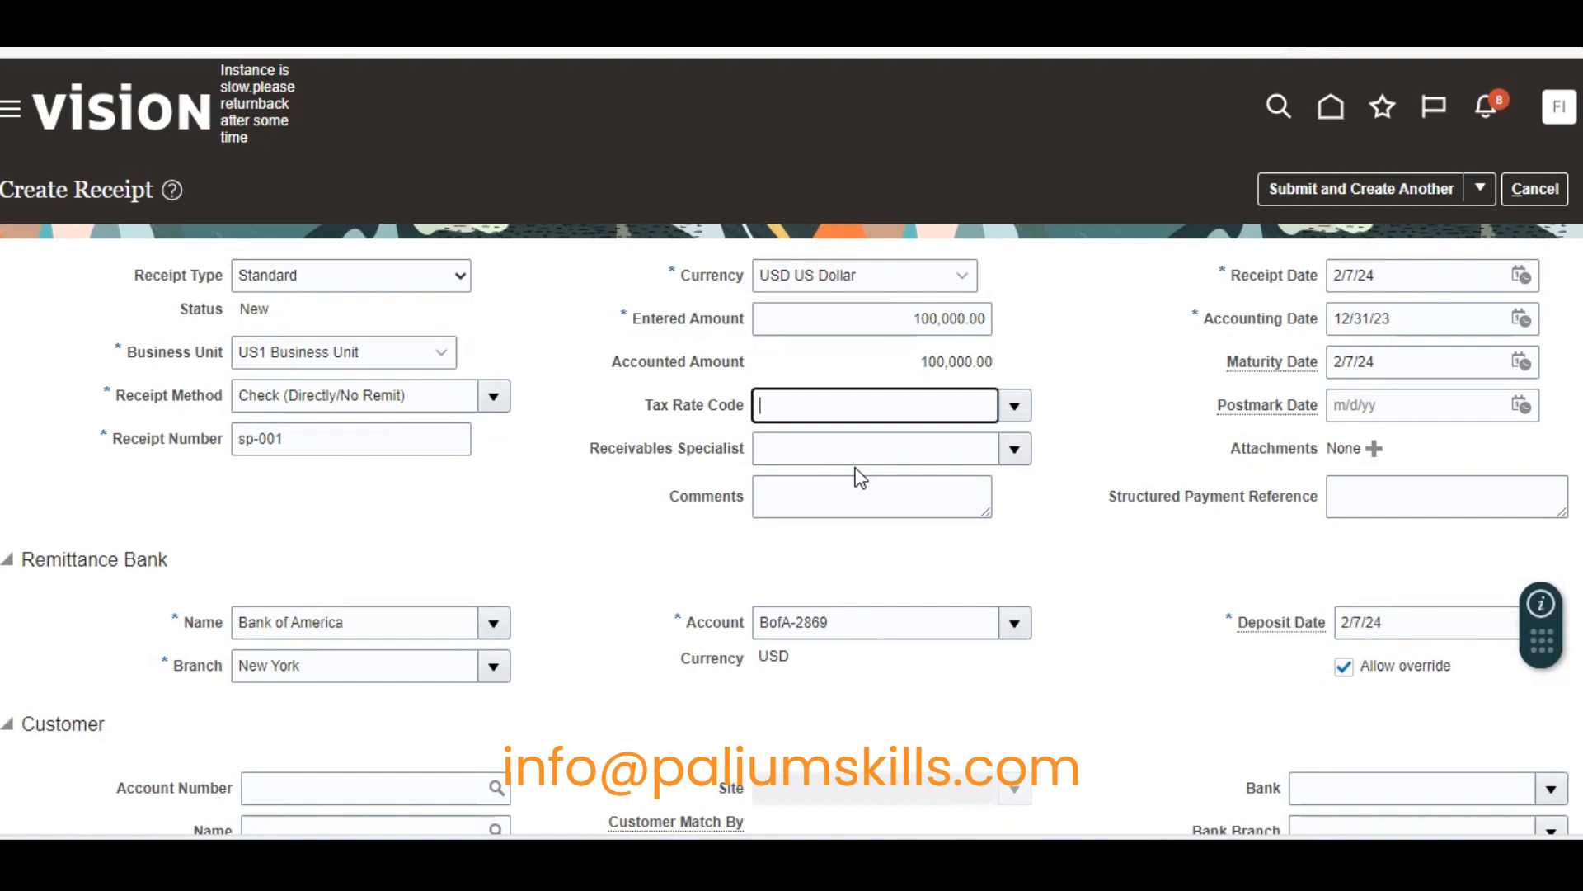
click(1478, 192)
click(1399, 233)
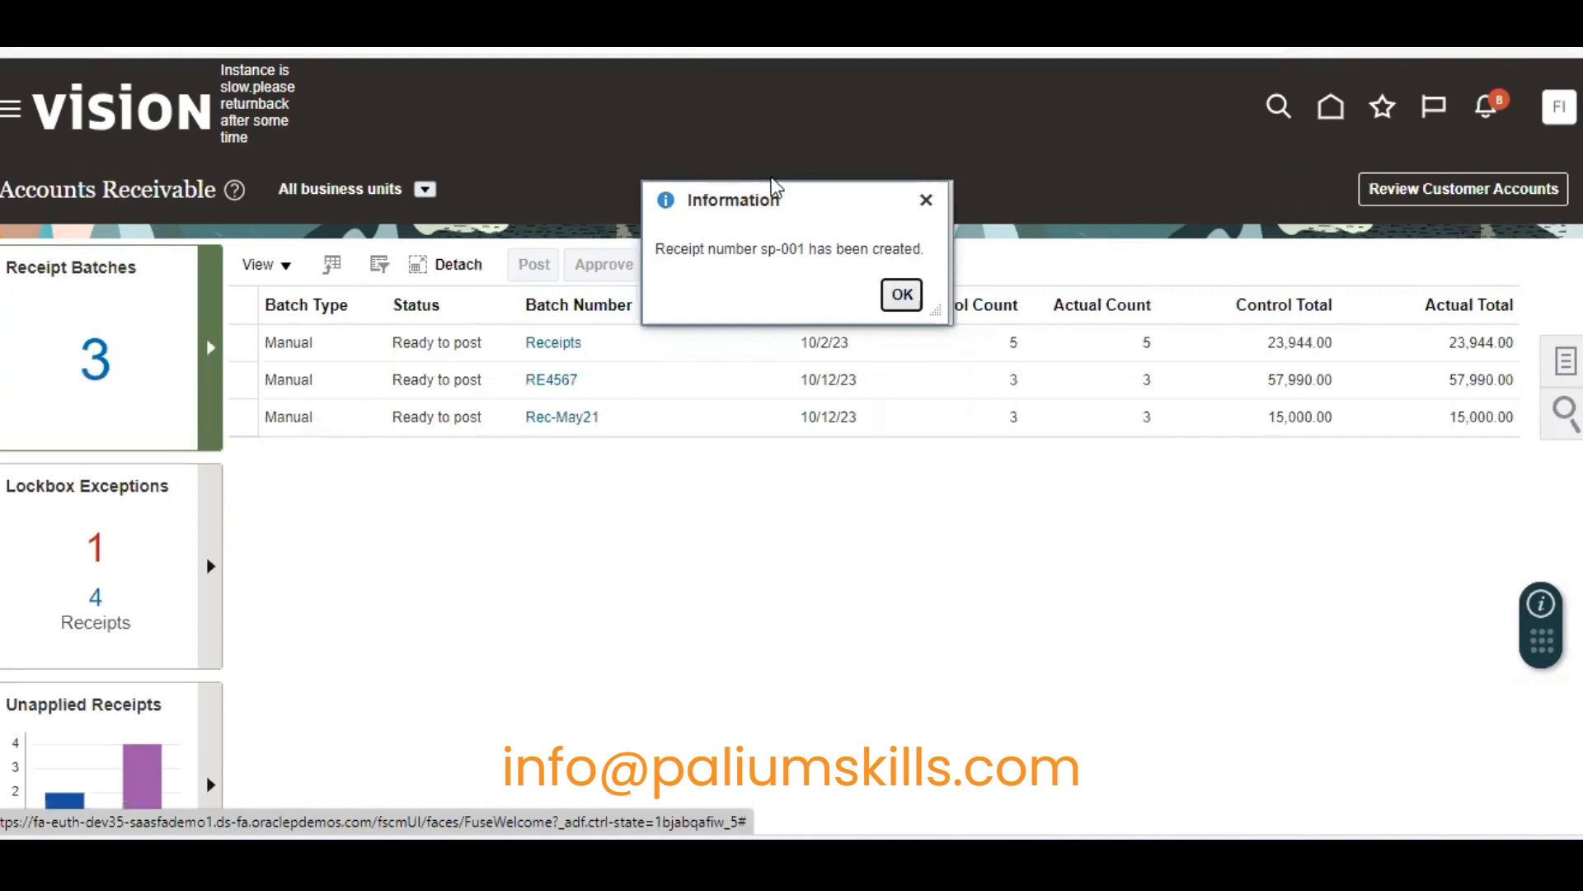
click(901, 295)
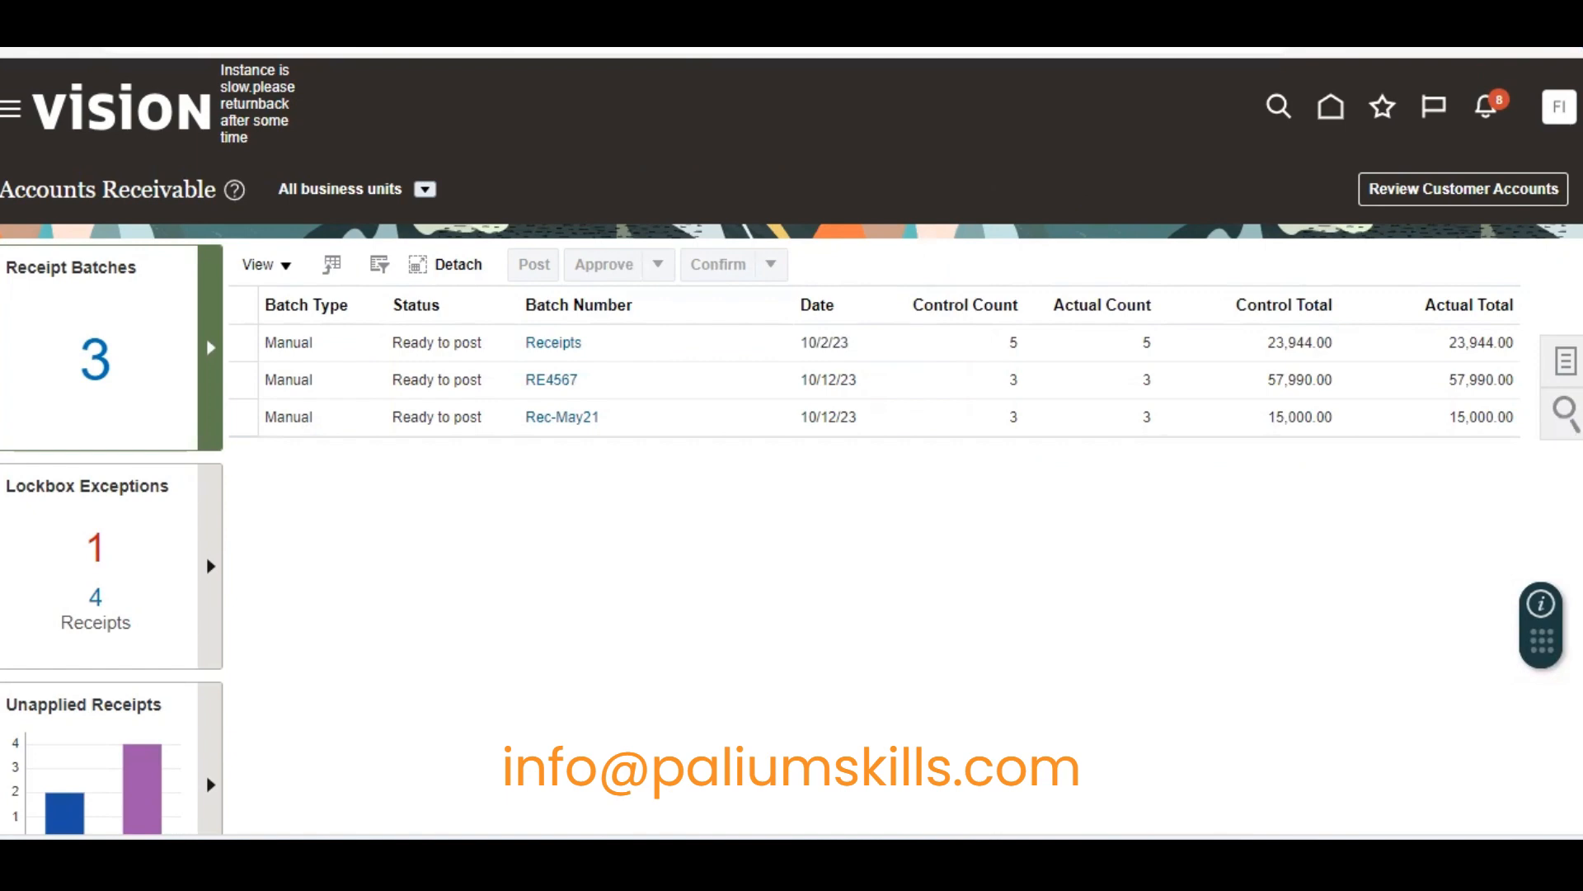
Search for receipt sp-001 and set its customer name to SP Healthcare
click(1562, 421)
click(1483, 283)
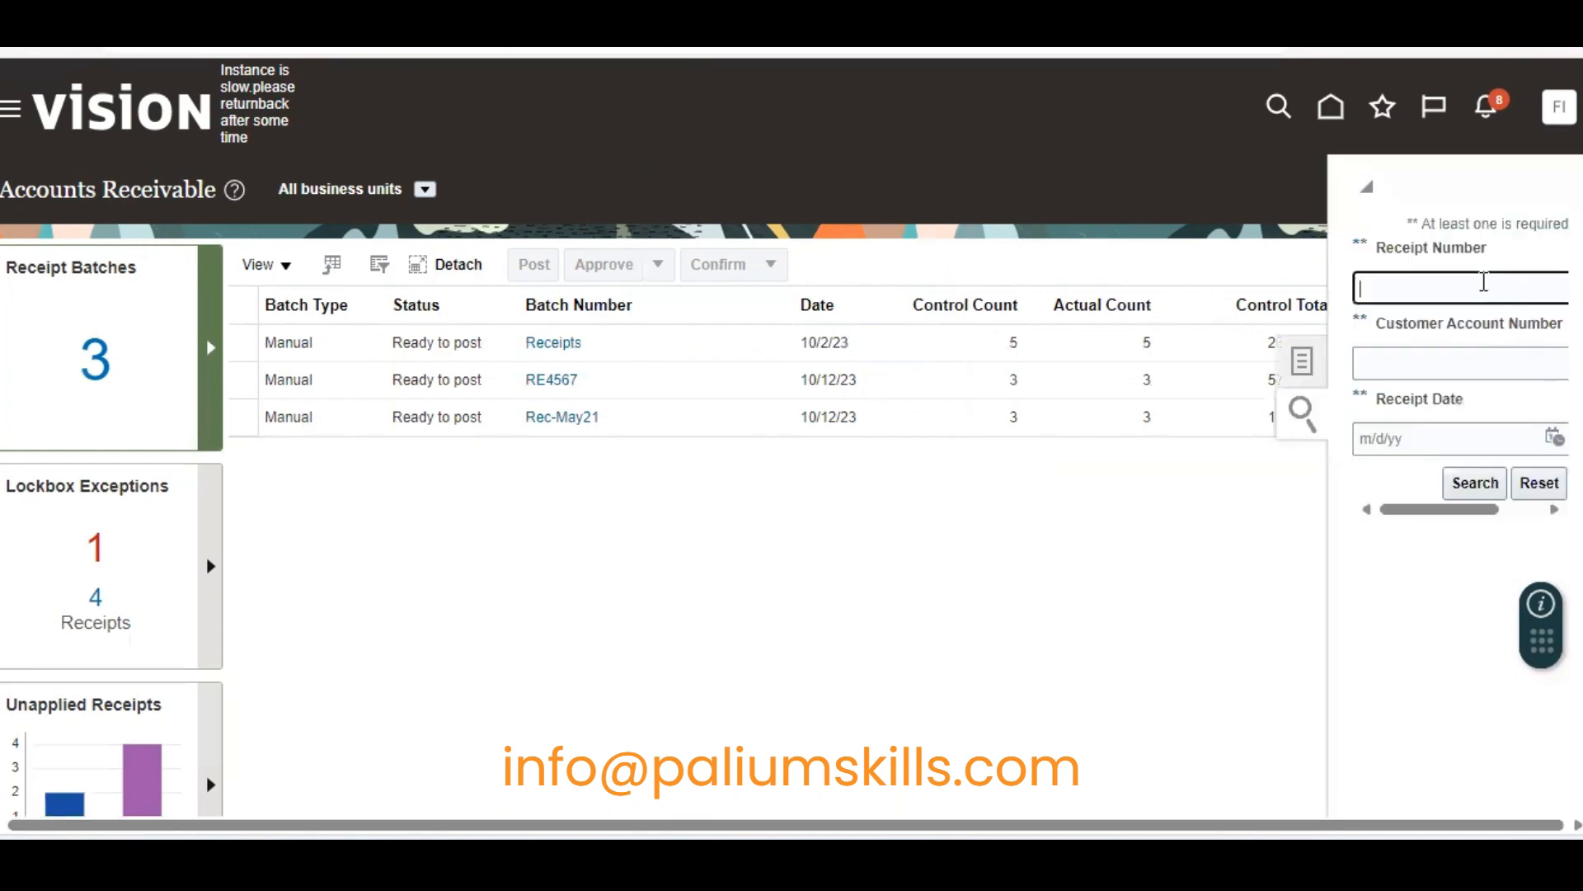
text(sp-001)
click(1474, 483)
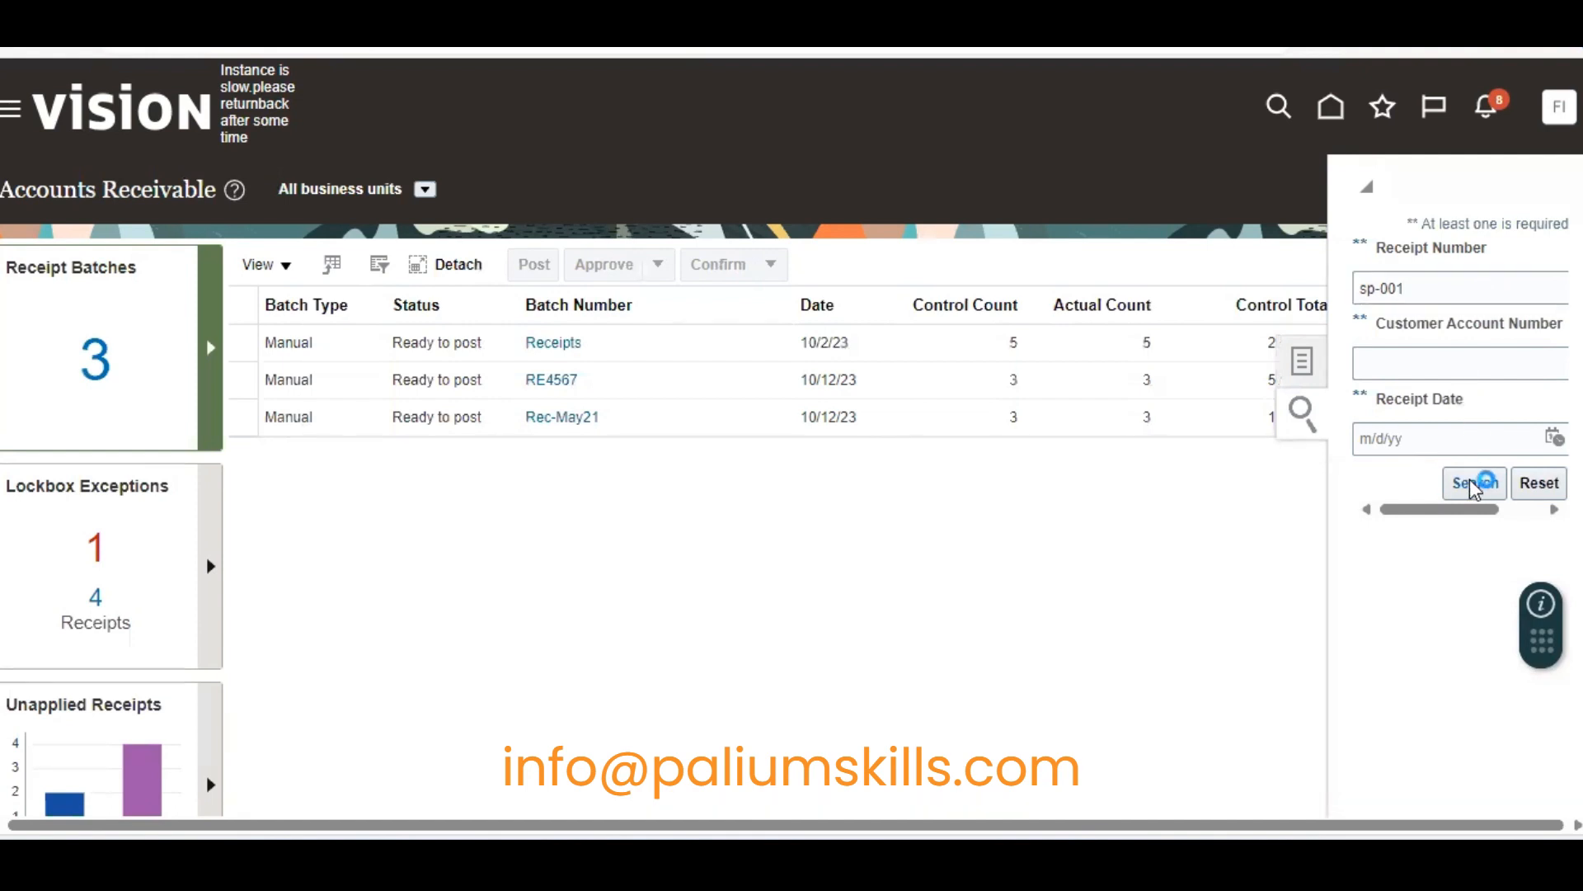
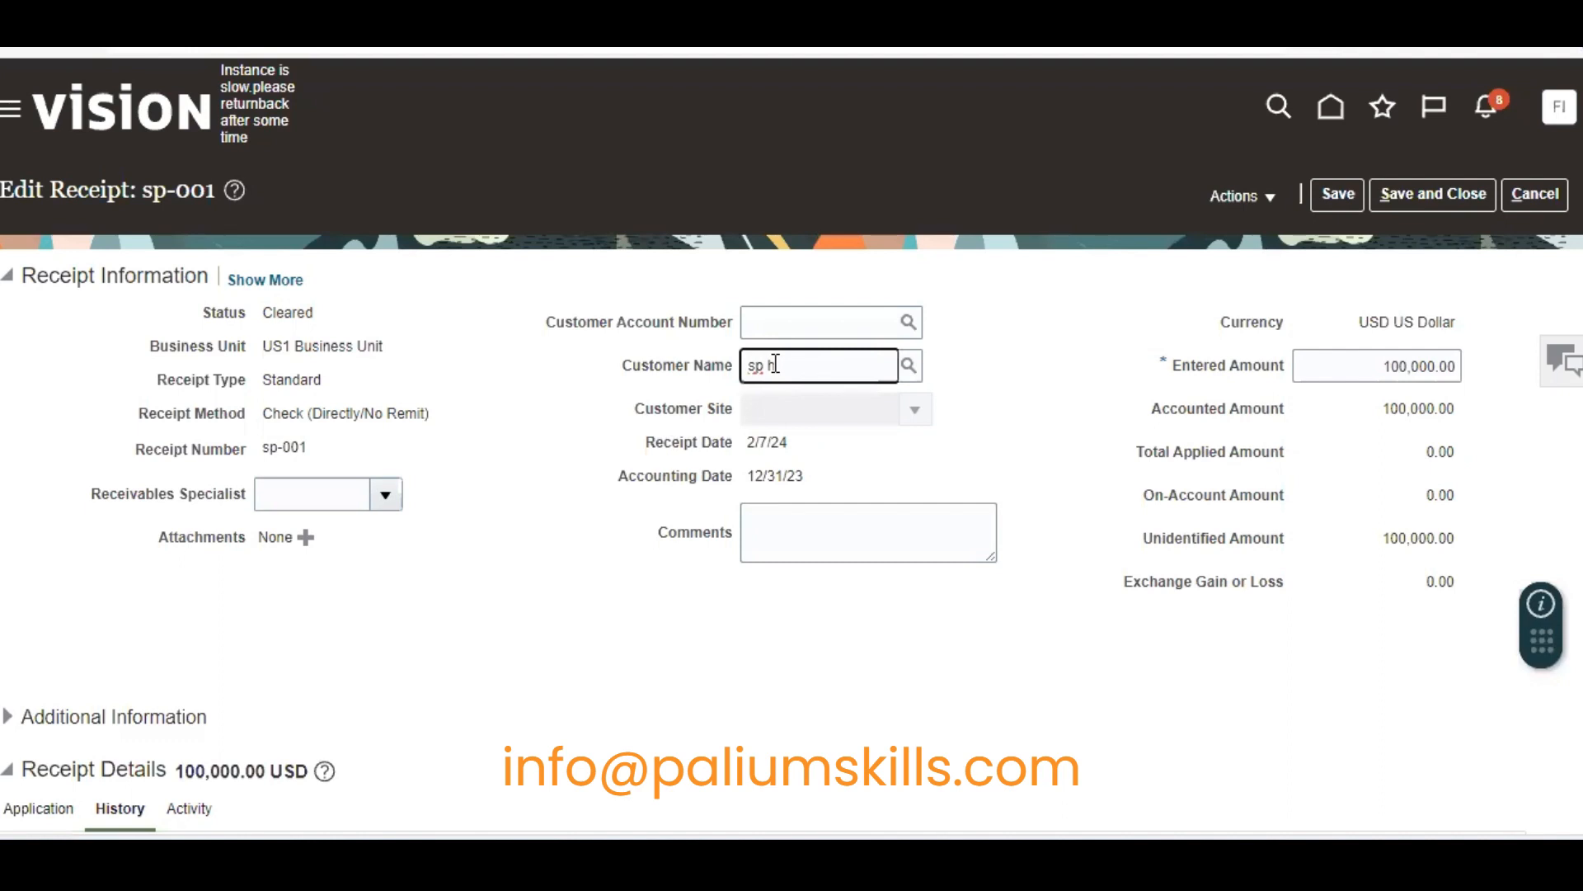
key(Tab)
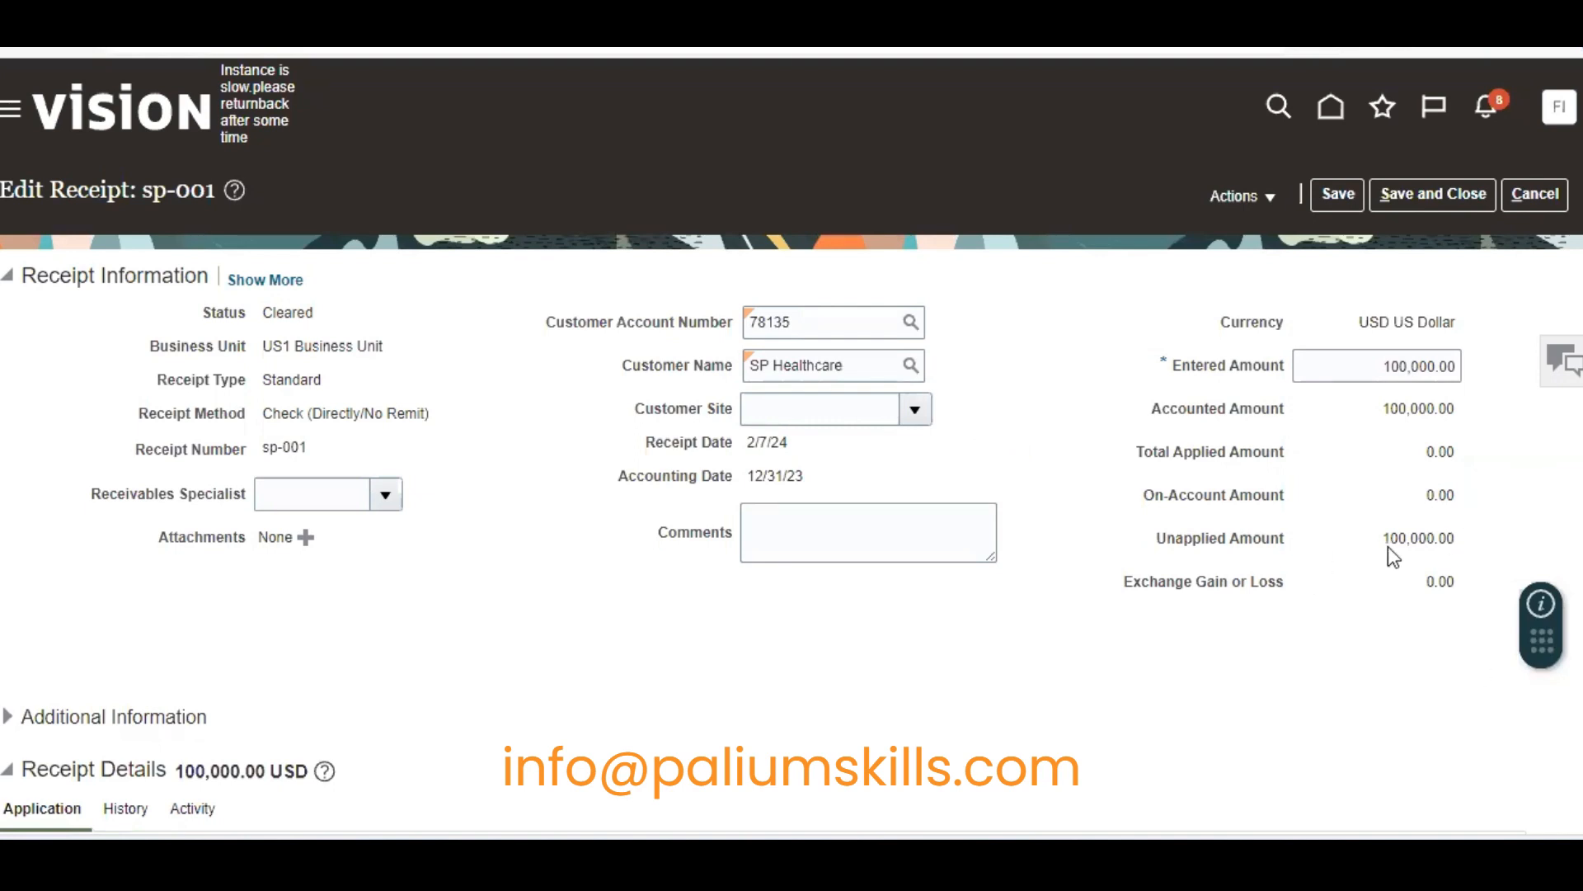
triple_click(1205, 534)
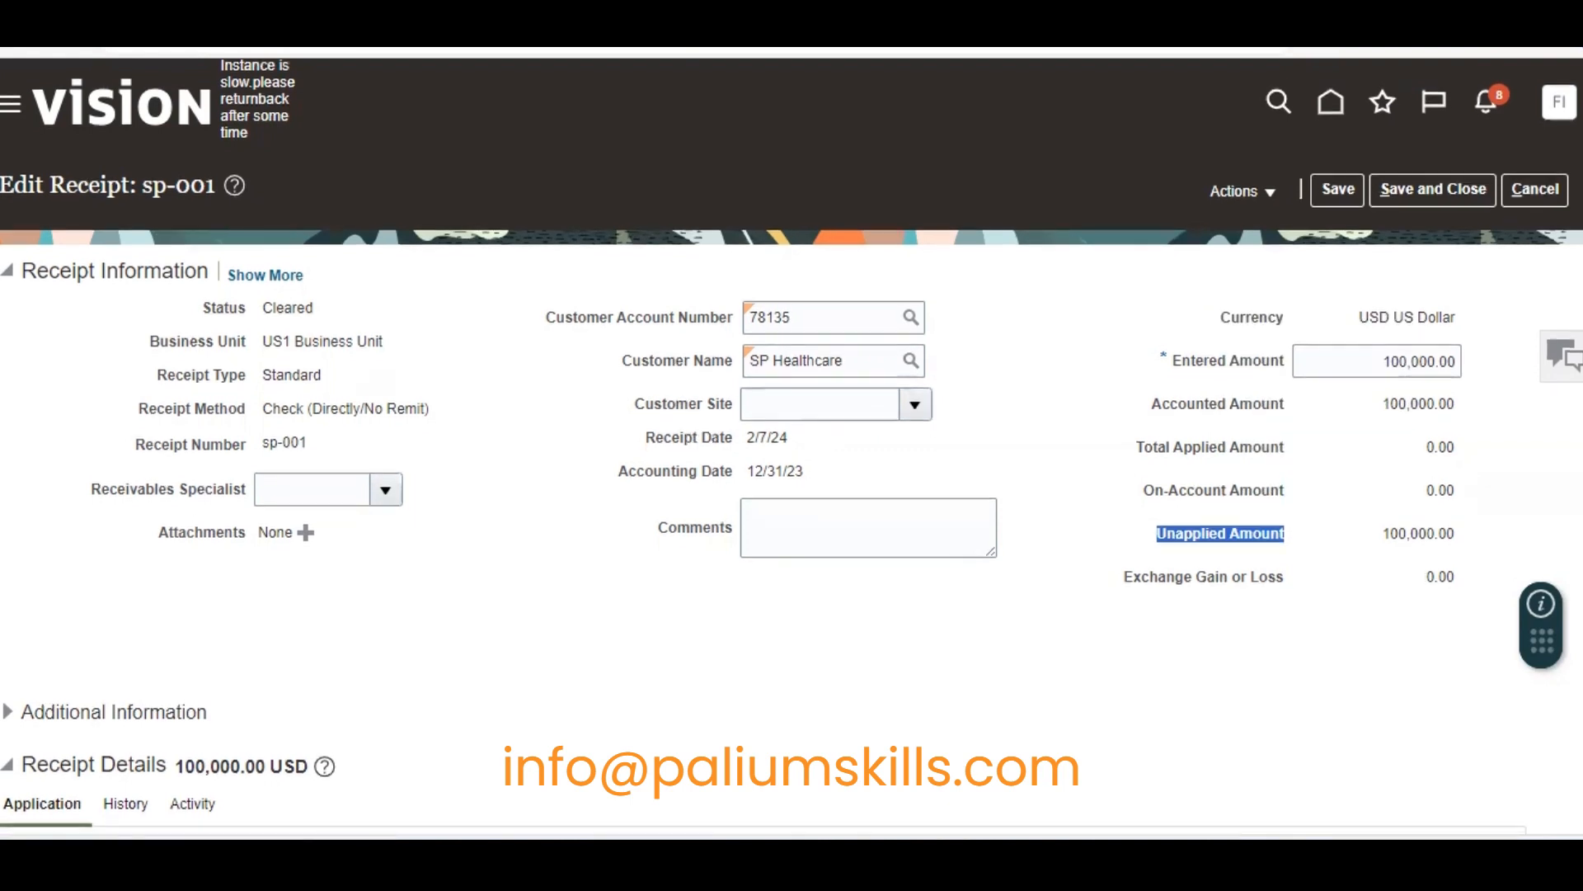
Add an application to the receipt that references transaction 80765
scroll(791, 446, down, 3)
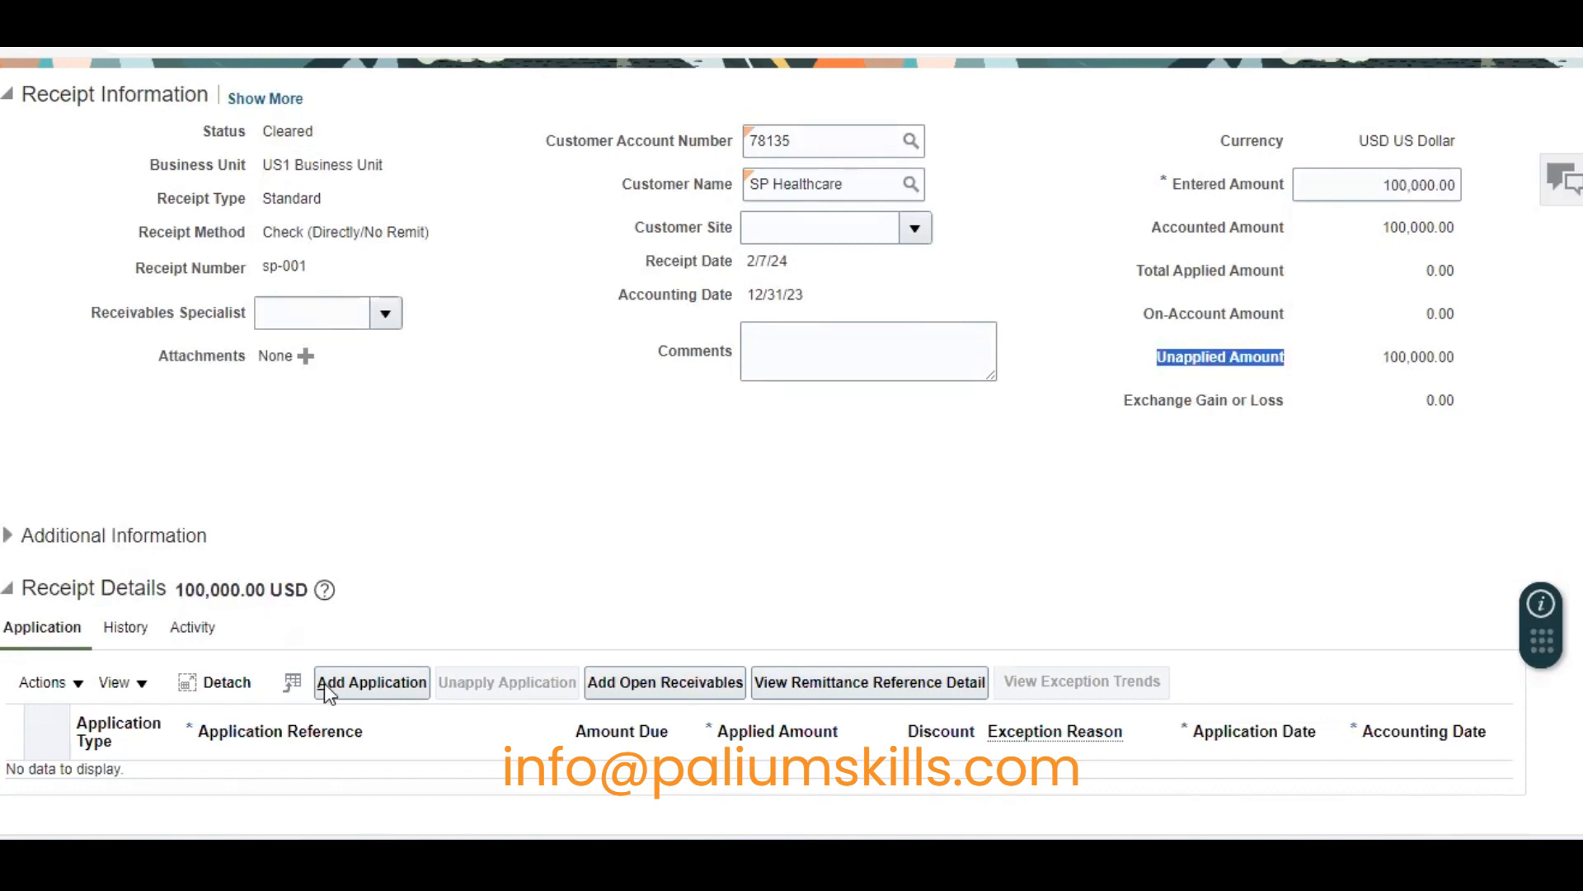
click(374, 683)
click(359, 681)
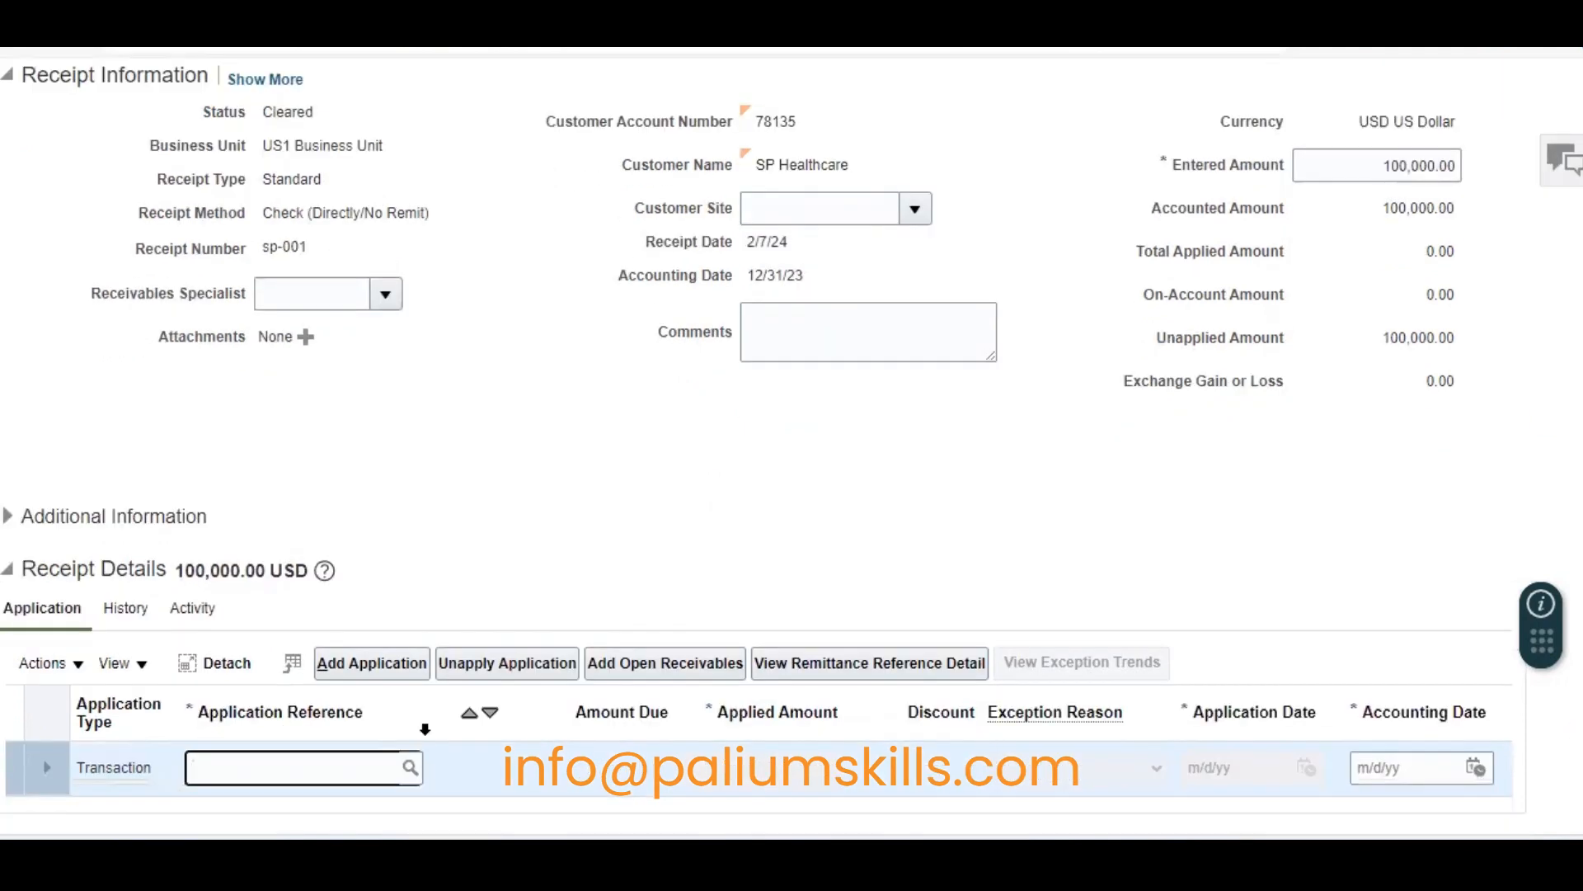
text(80765)
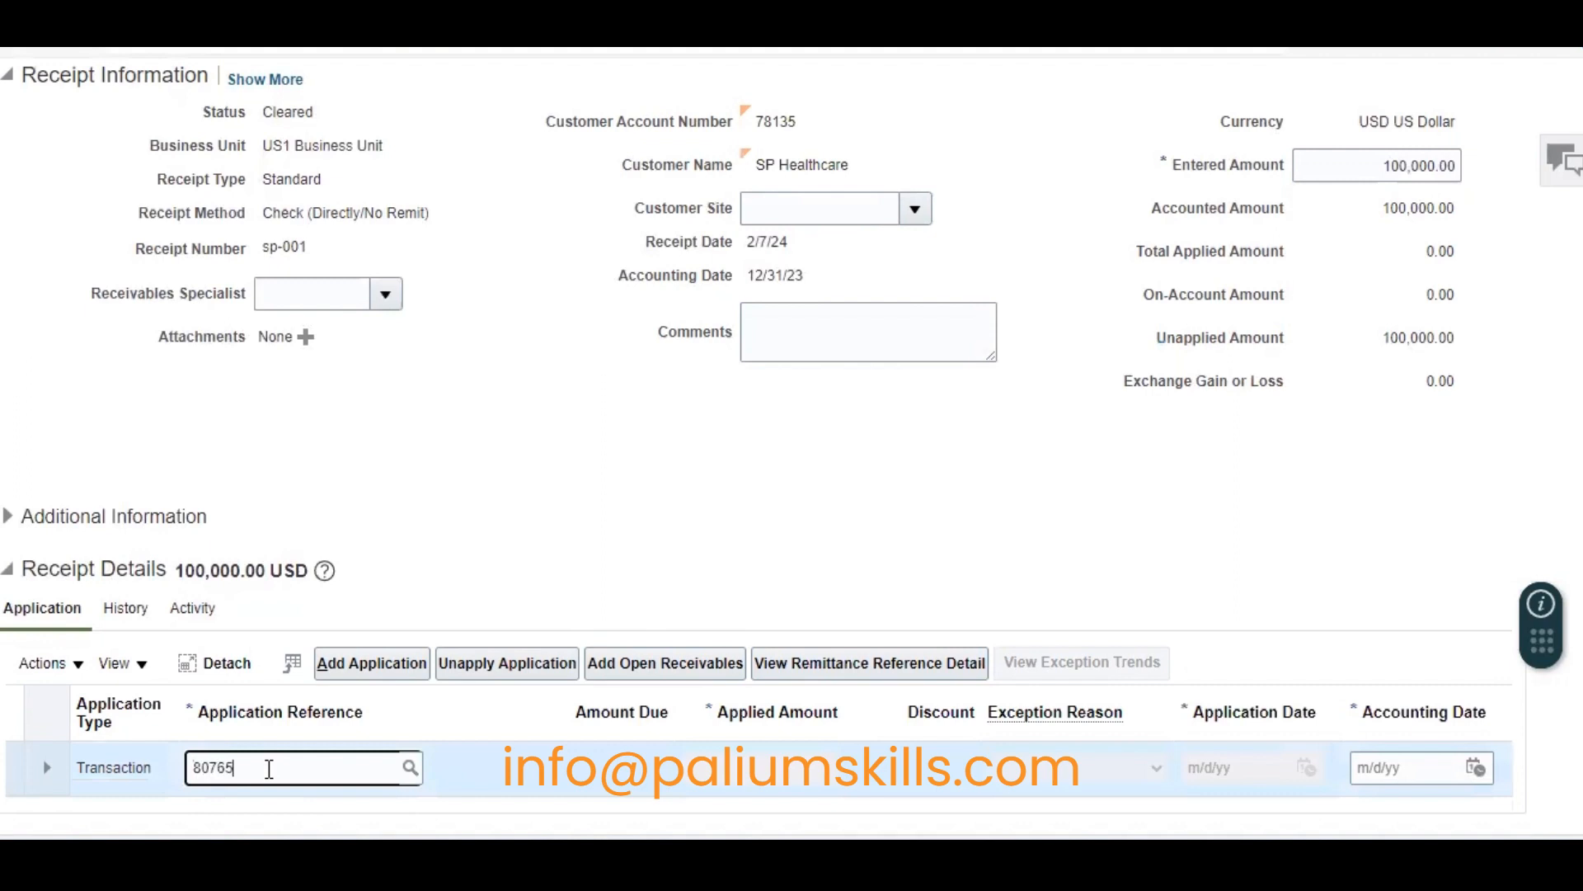
key(Tab)
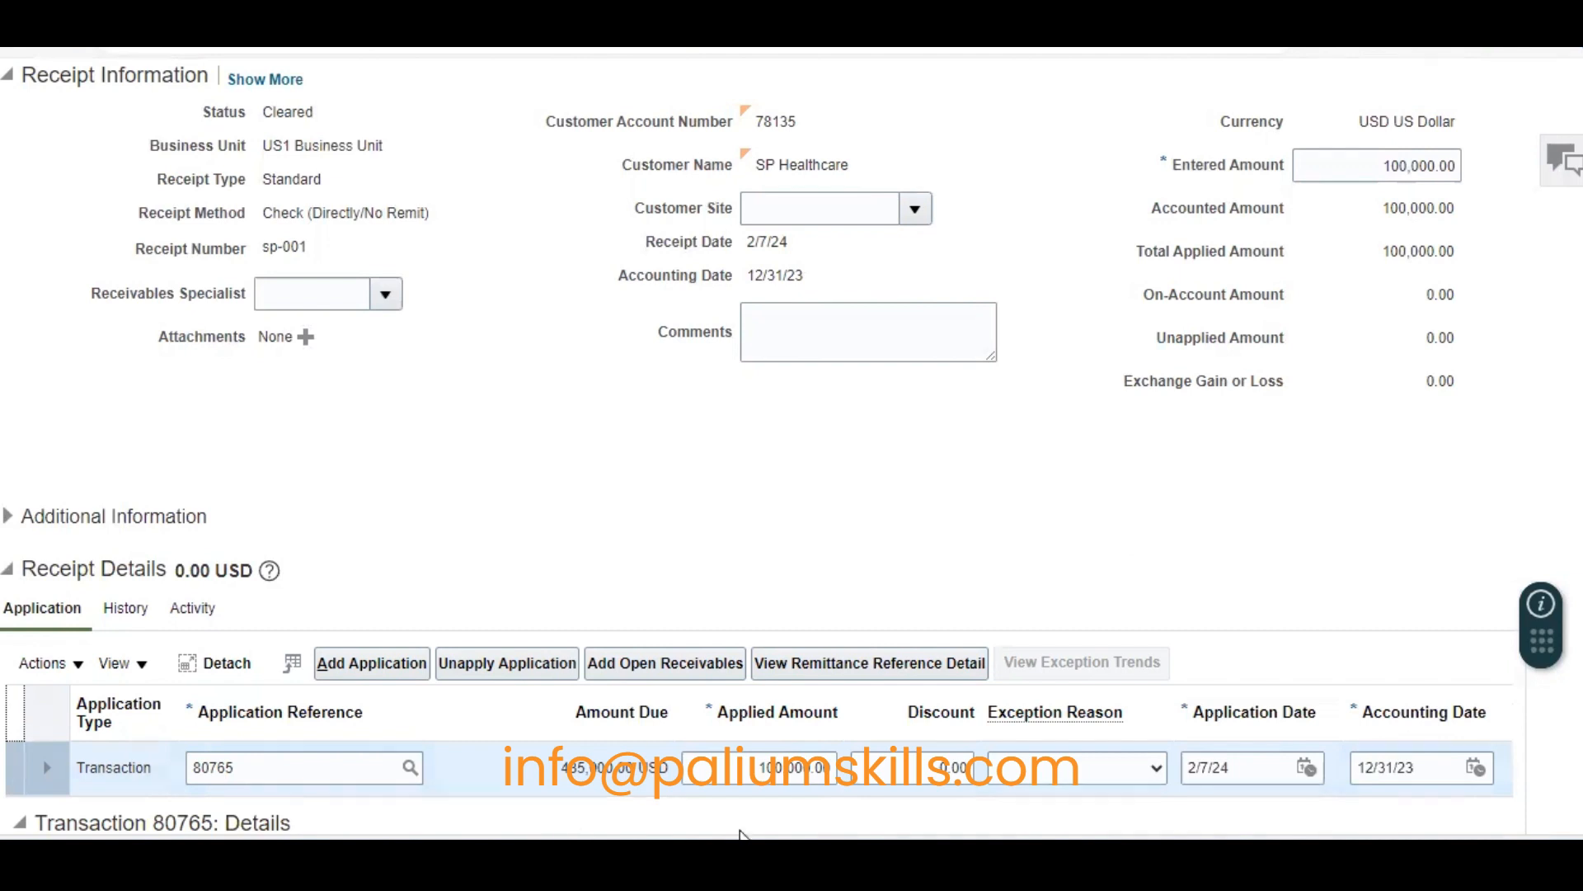
Check the transaction's amount due and the receipt's applied and unapplied amounts, and save and close the receipt
drag(574, 771, 671, 770)
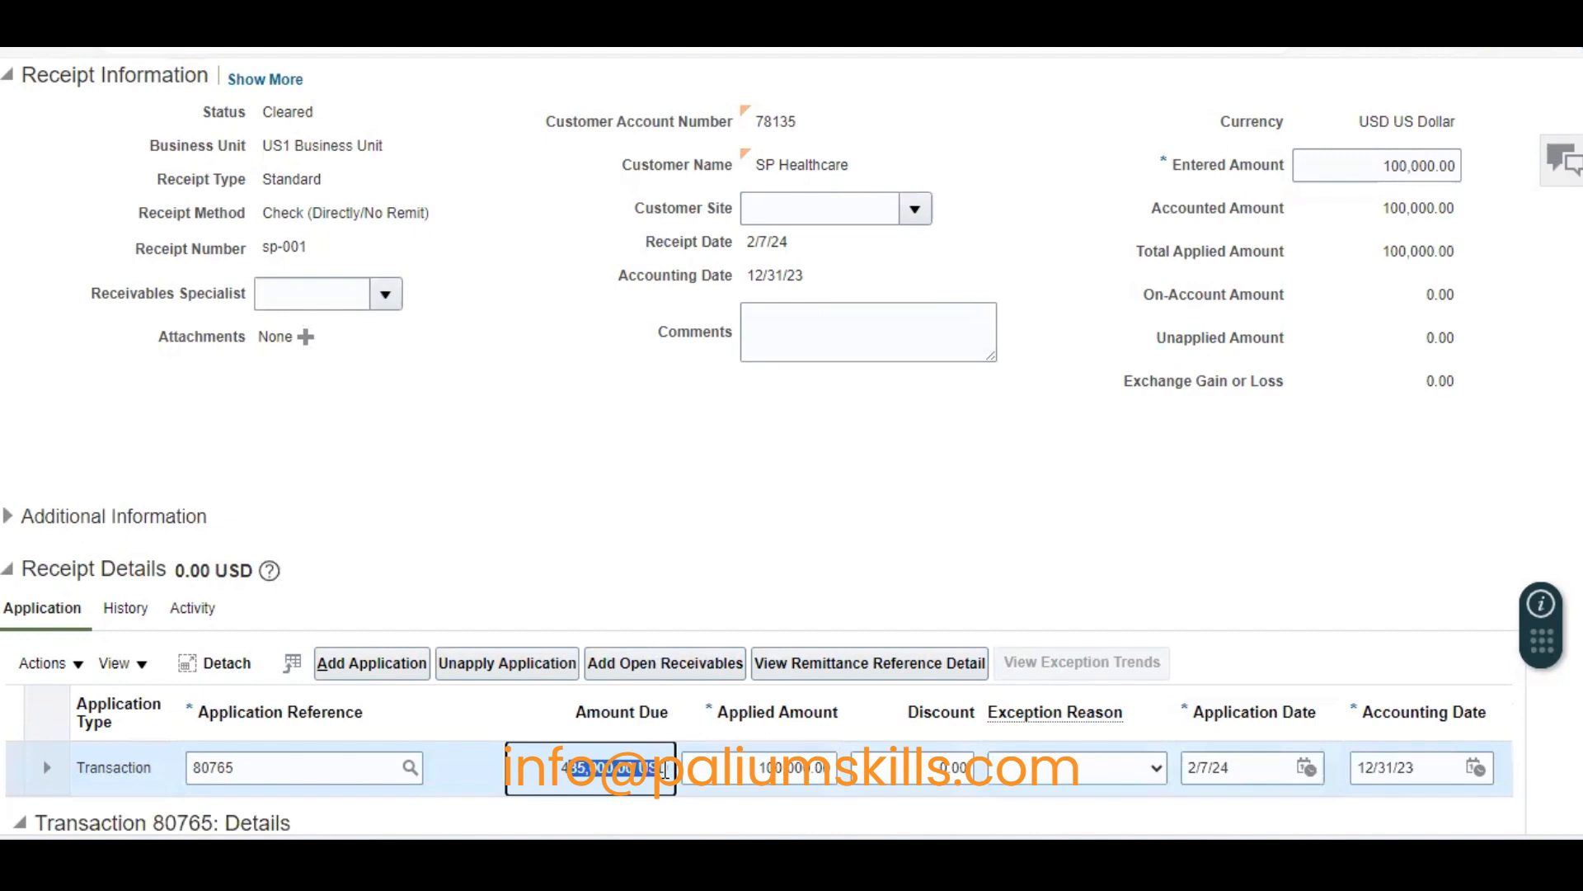
click(761, 769)
drag(789, 769, 913, 768)
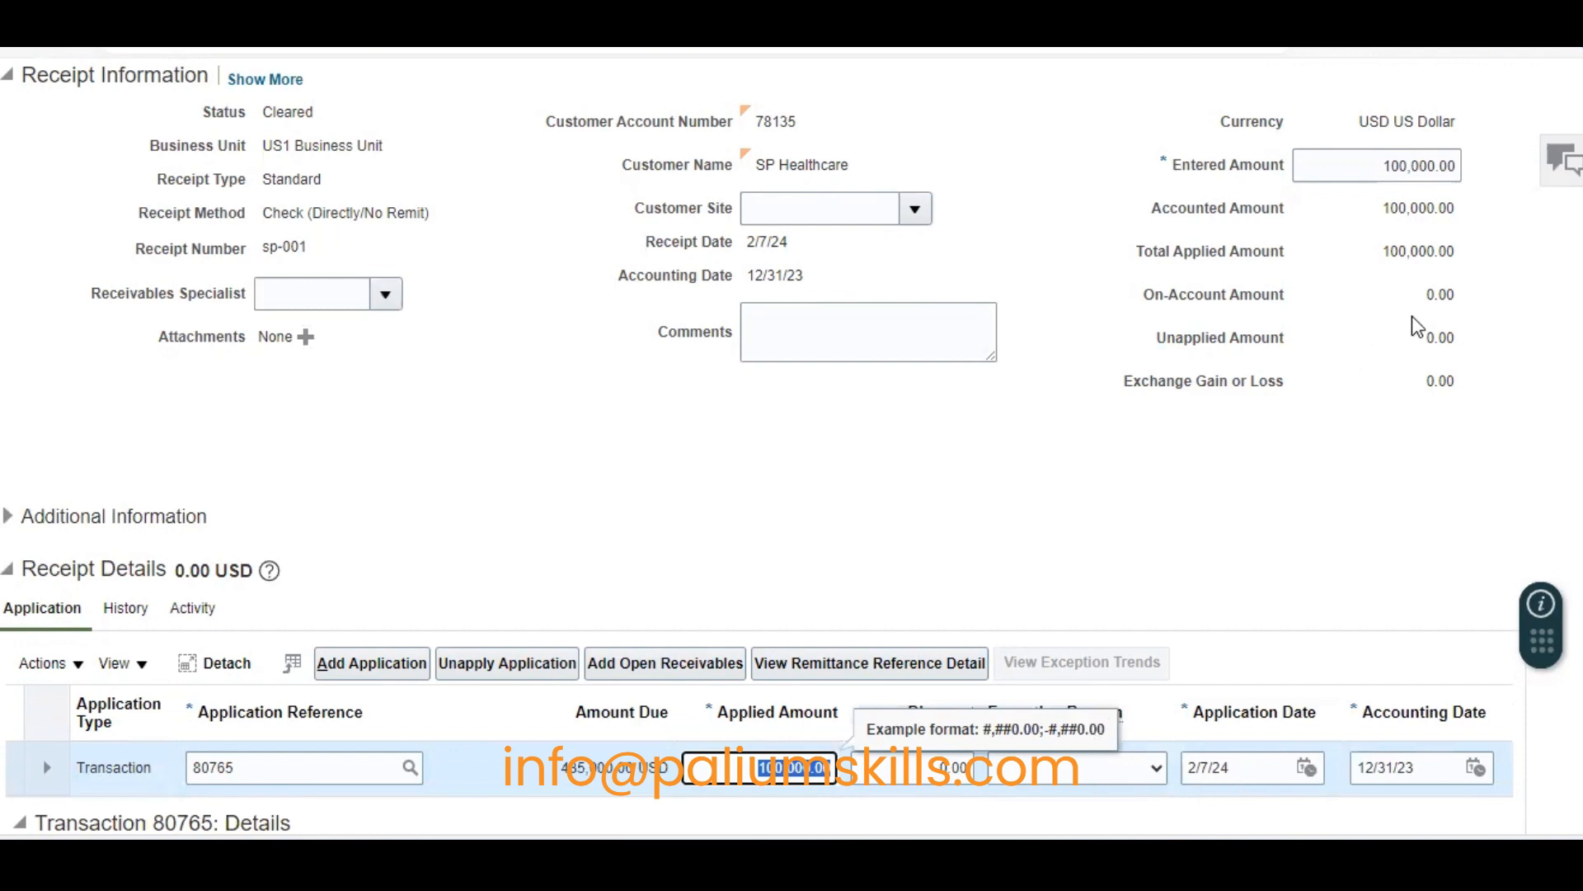
drag(1147, 341, 1467, 351)
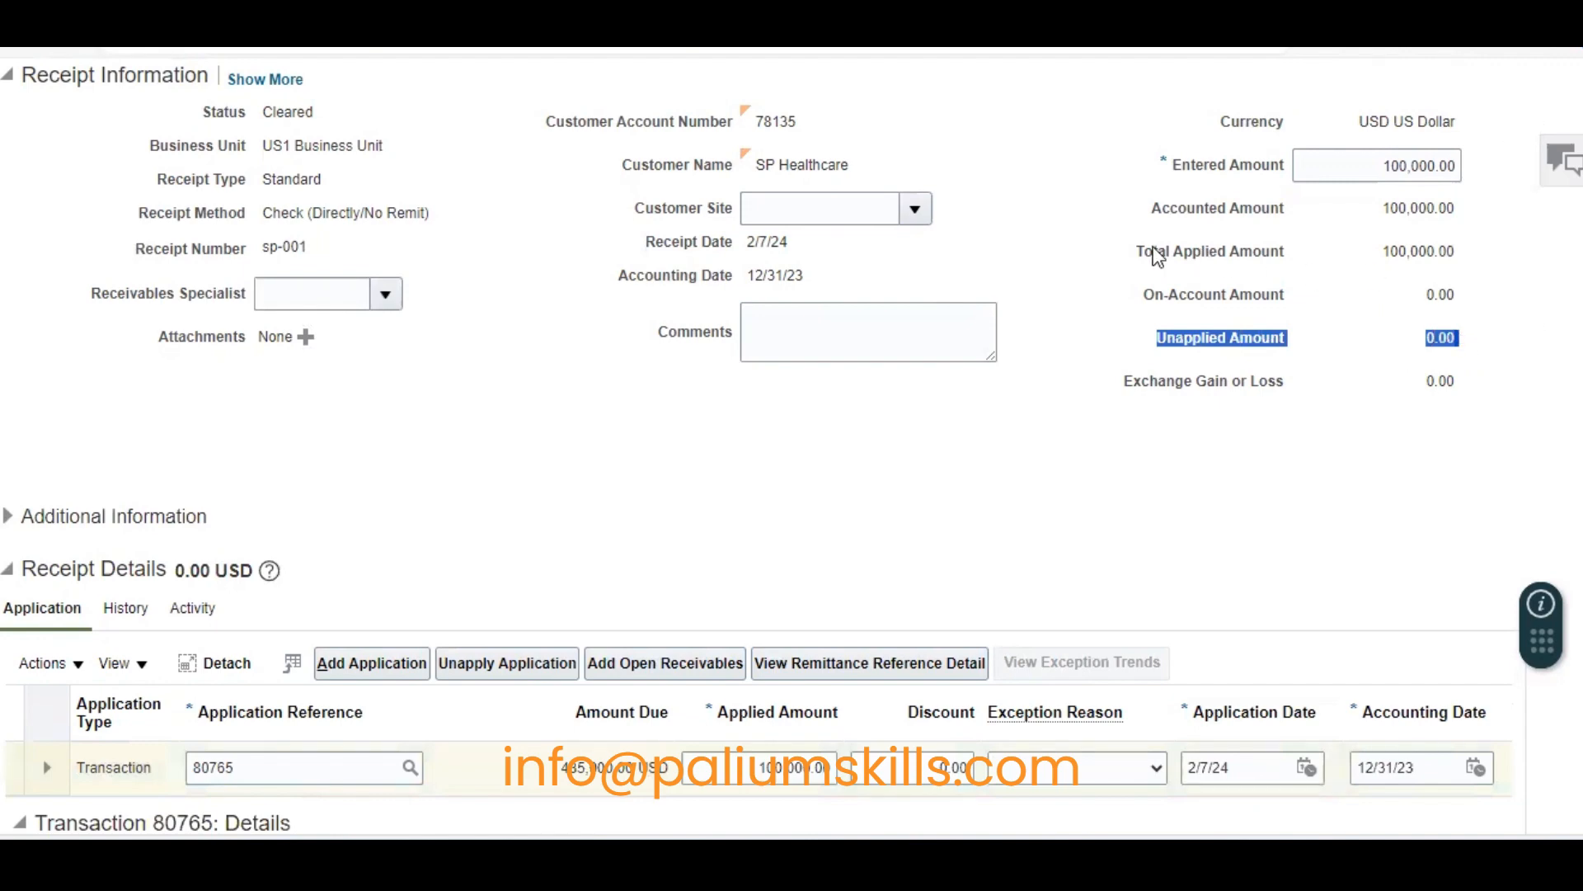
drag(1115, 252, 1487, 261)
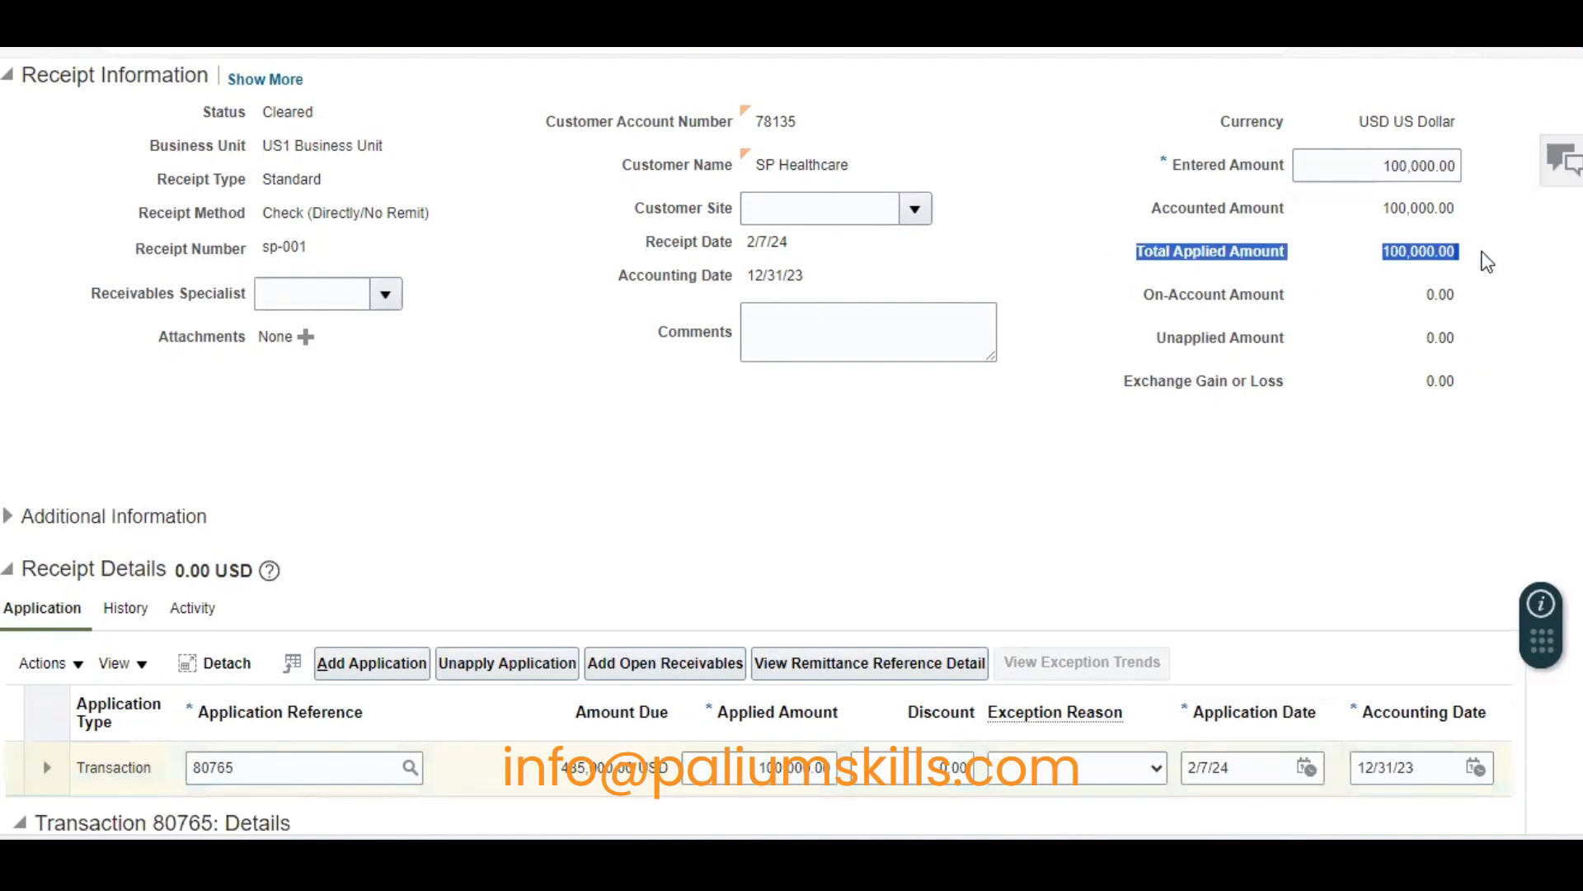
scroll(1451, 231, up, 3)
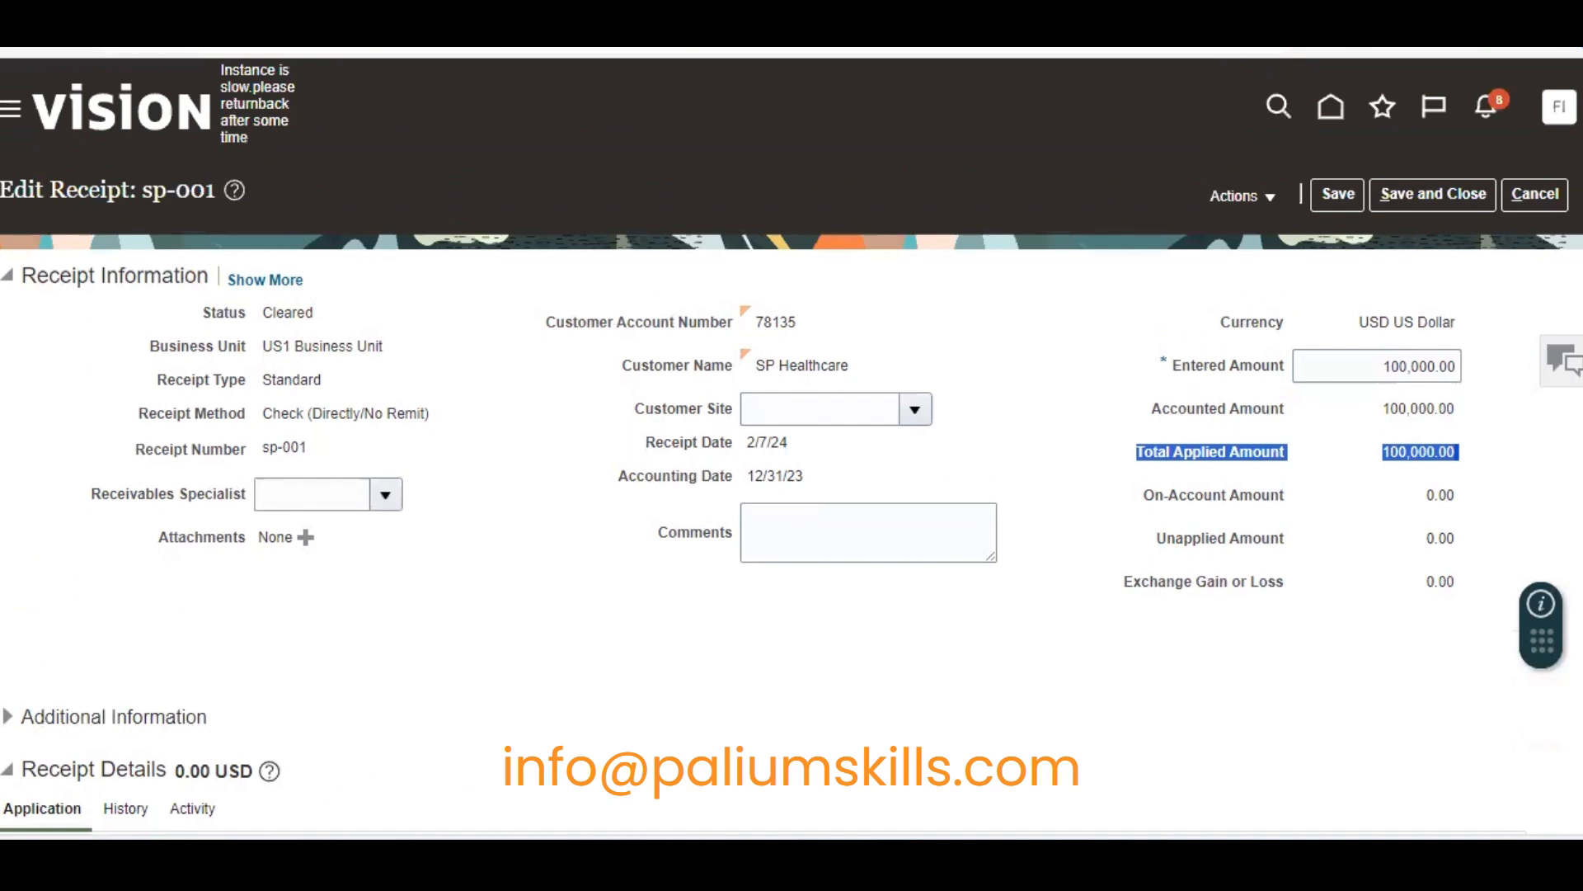
click(1424, 192)
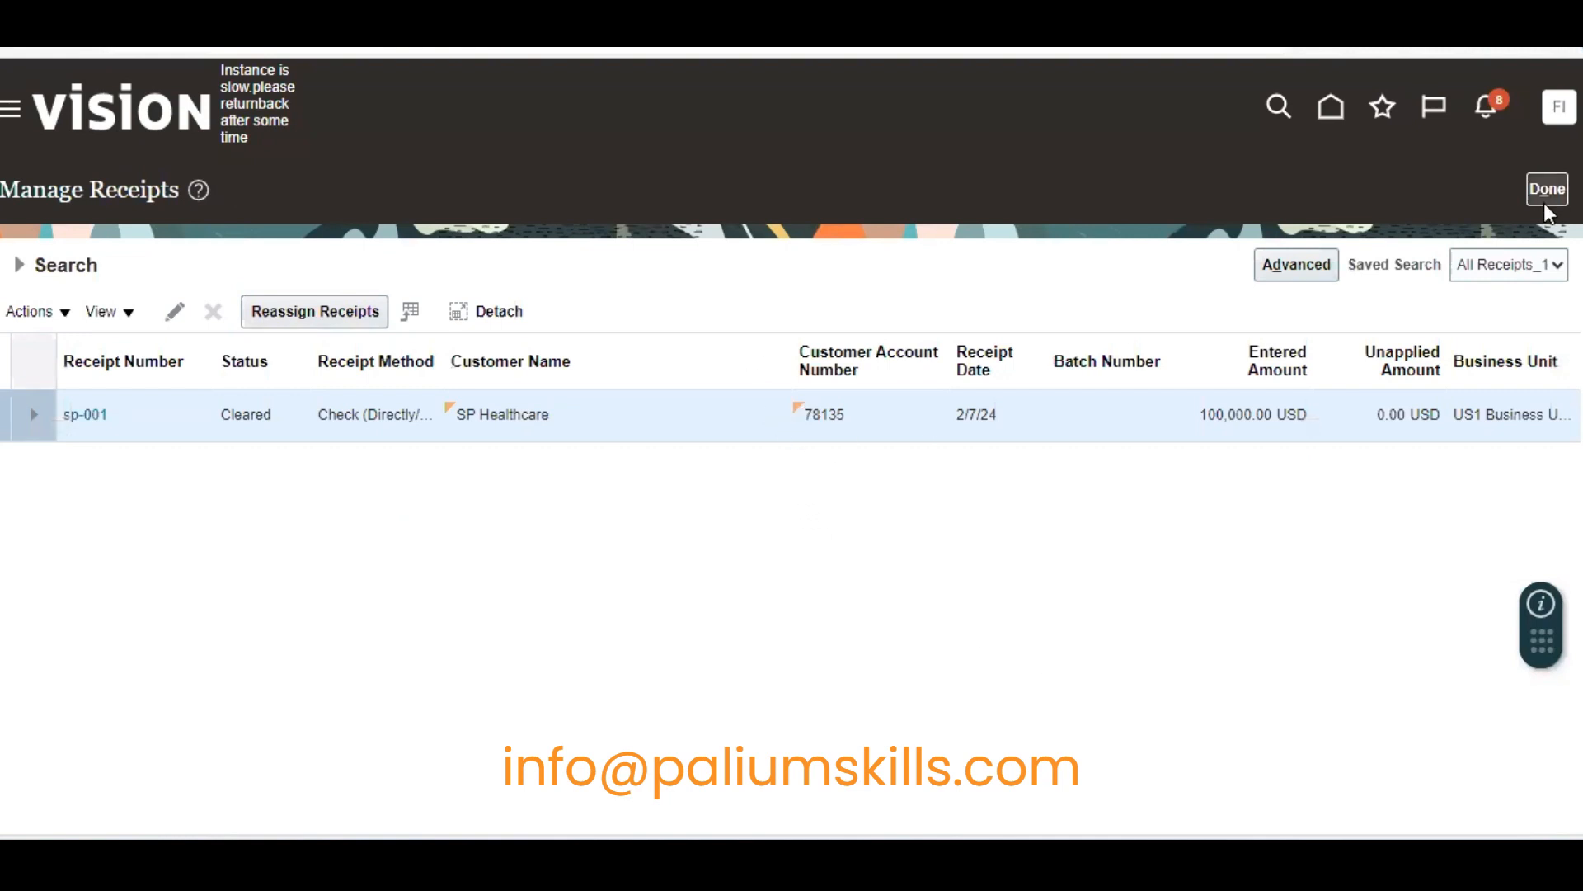
Post receipt sp-001 to the ledger and view its accounting lines, selecting the Receivable line
click(41, 314)
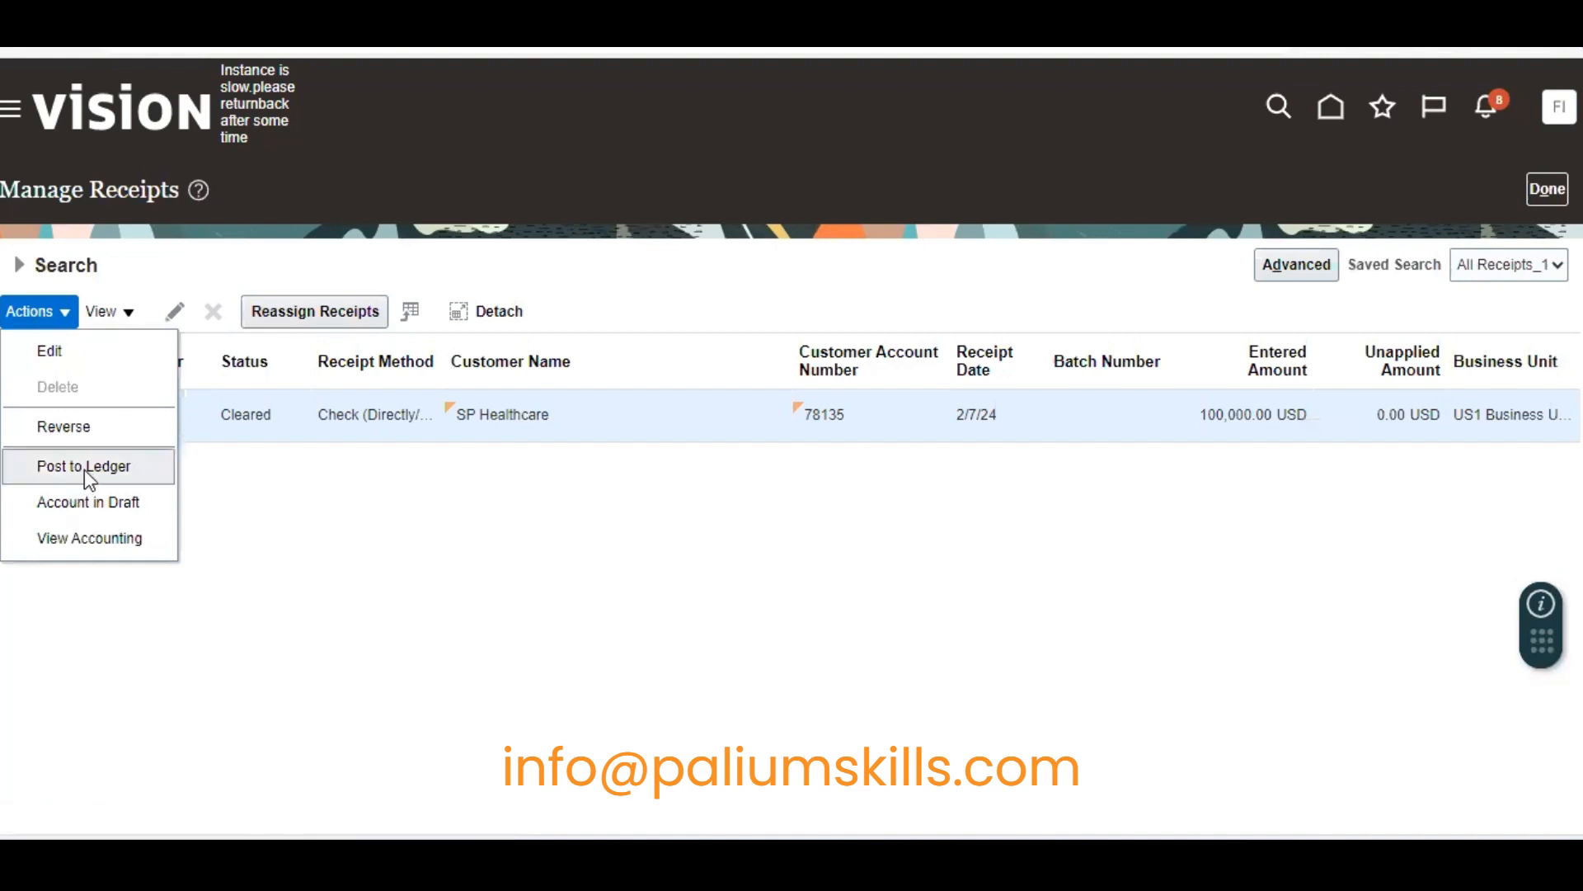
click(107, 463)
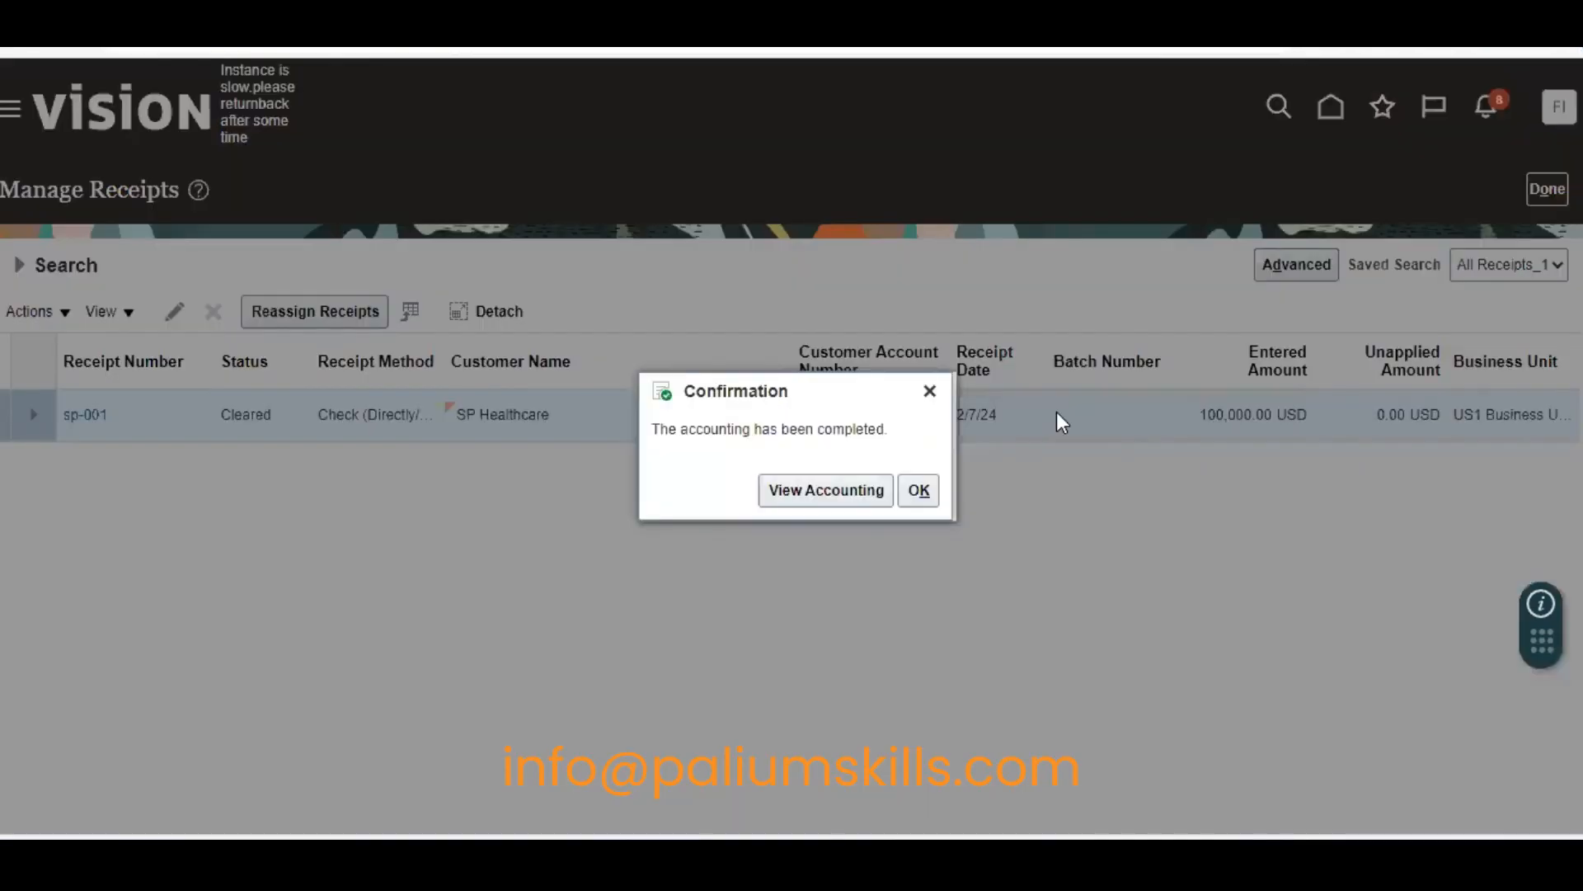
click(810, 495)
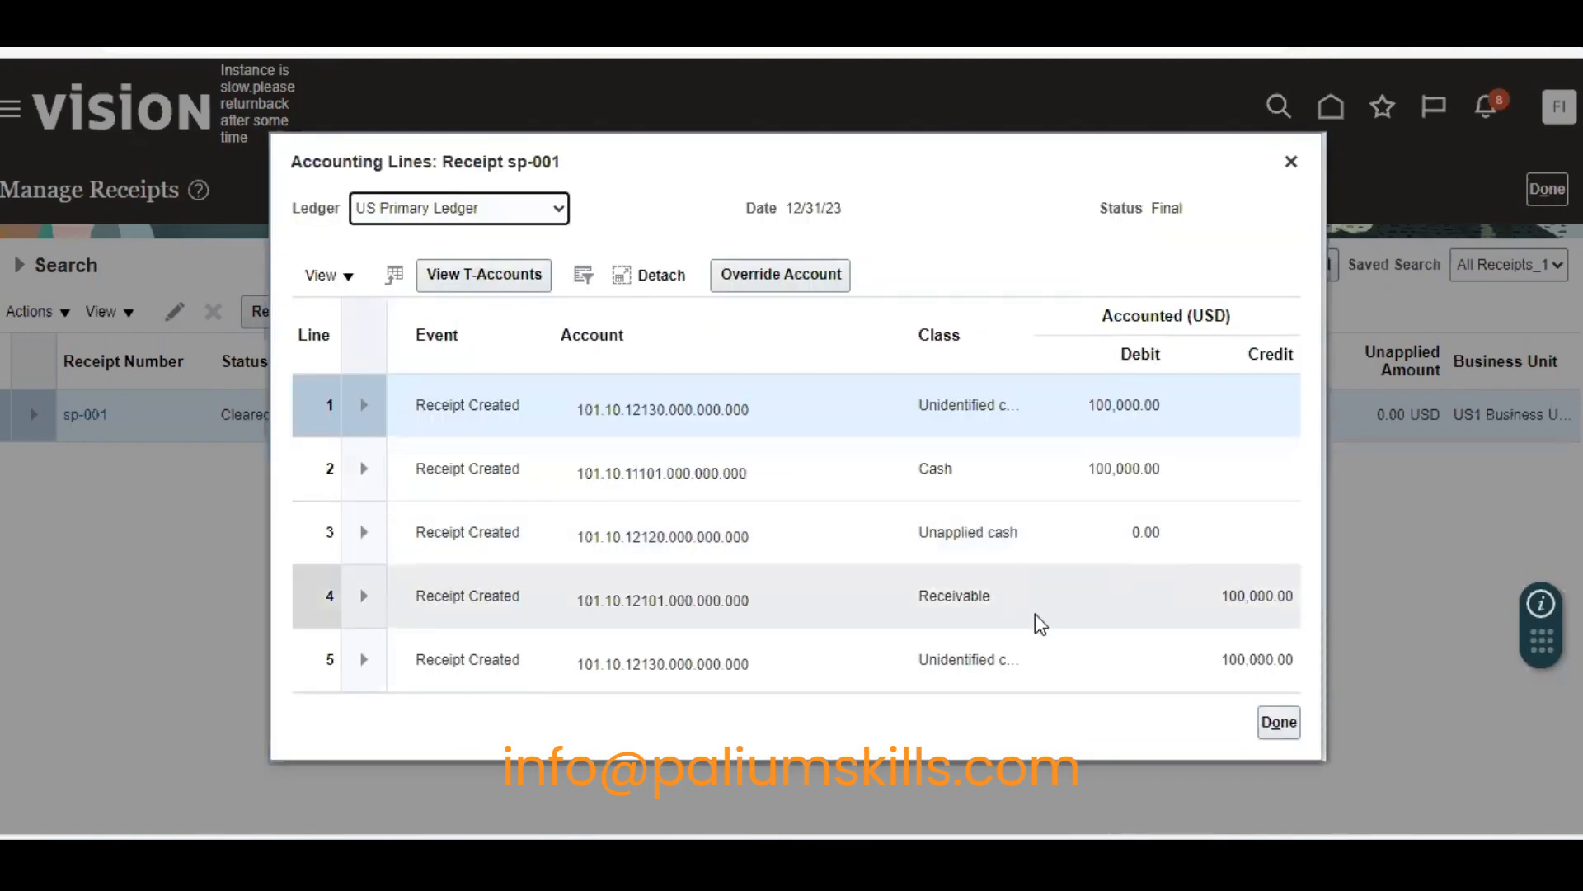
click(1036, 598)
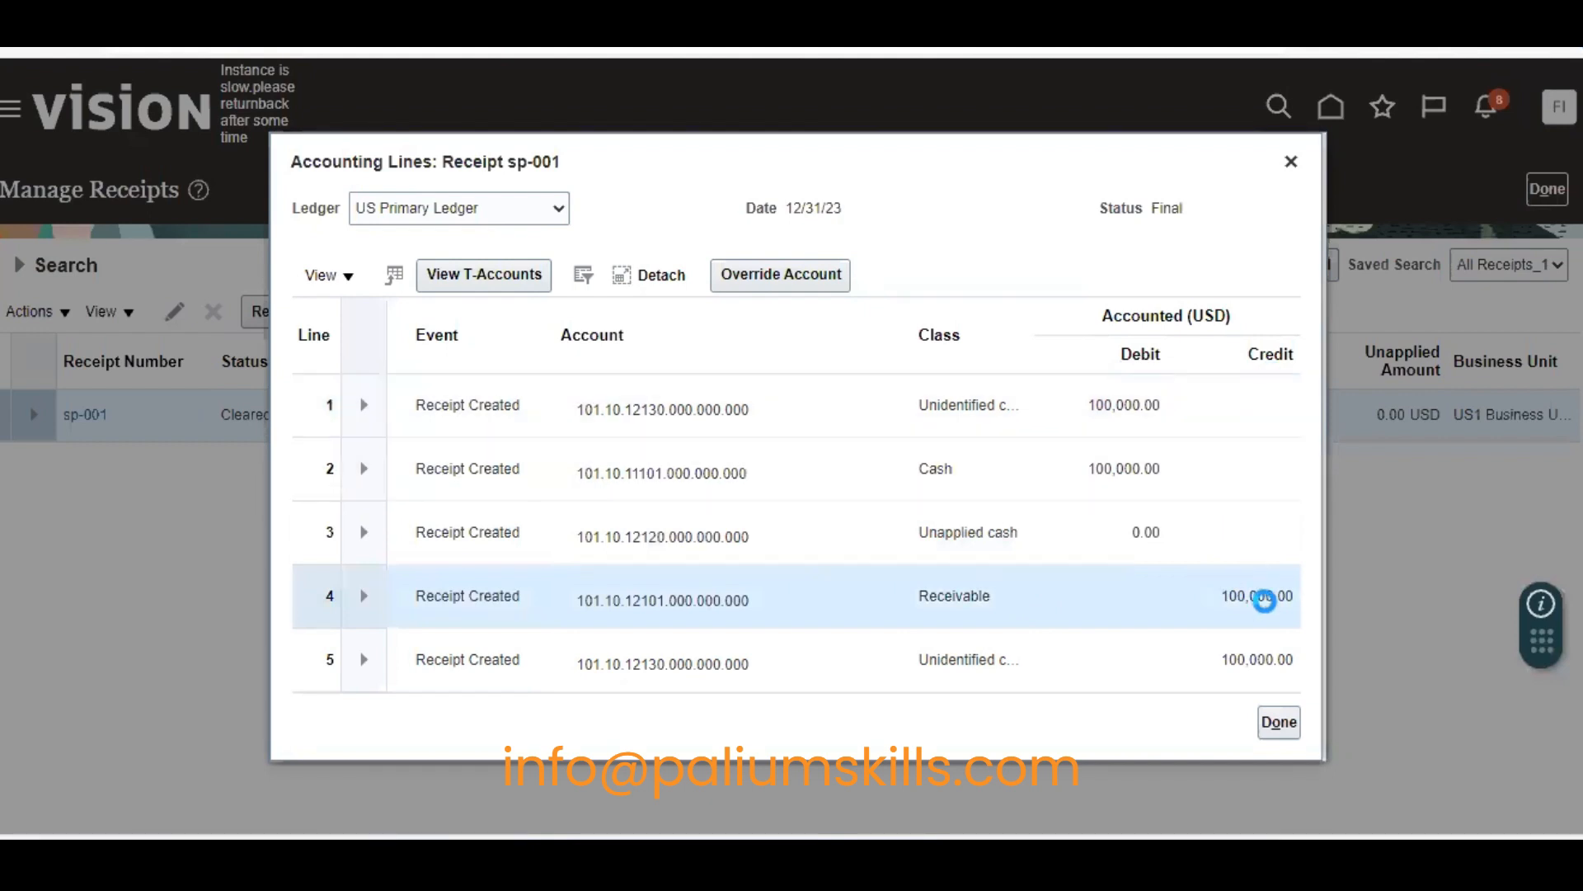
Compare the debit and credit amounts of the Unidentified, Cash and Receivable accounting lines, and close the accounting lines and Manage Receipts
click(1264, 600)
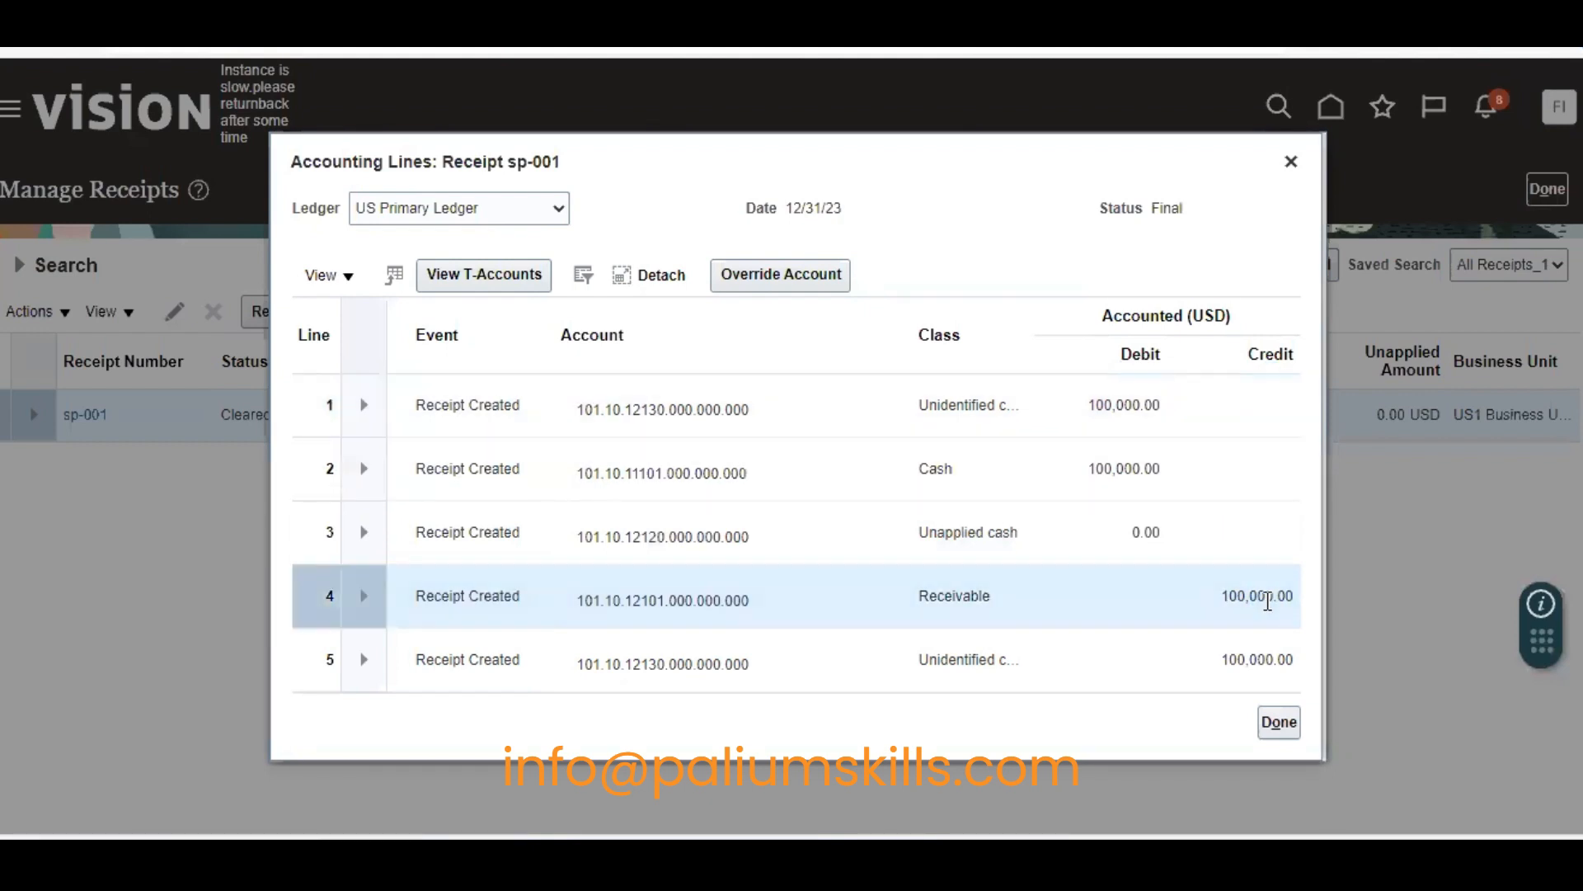
click(1264, 657)
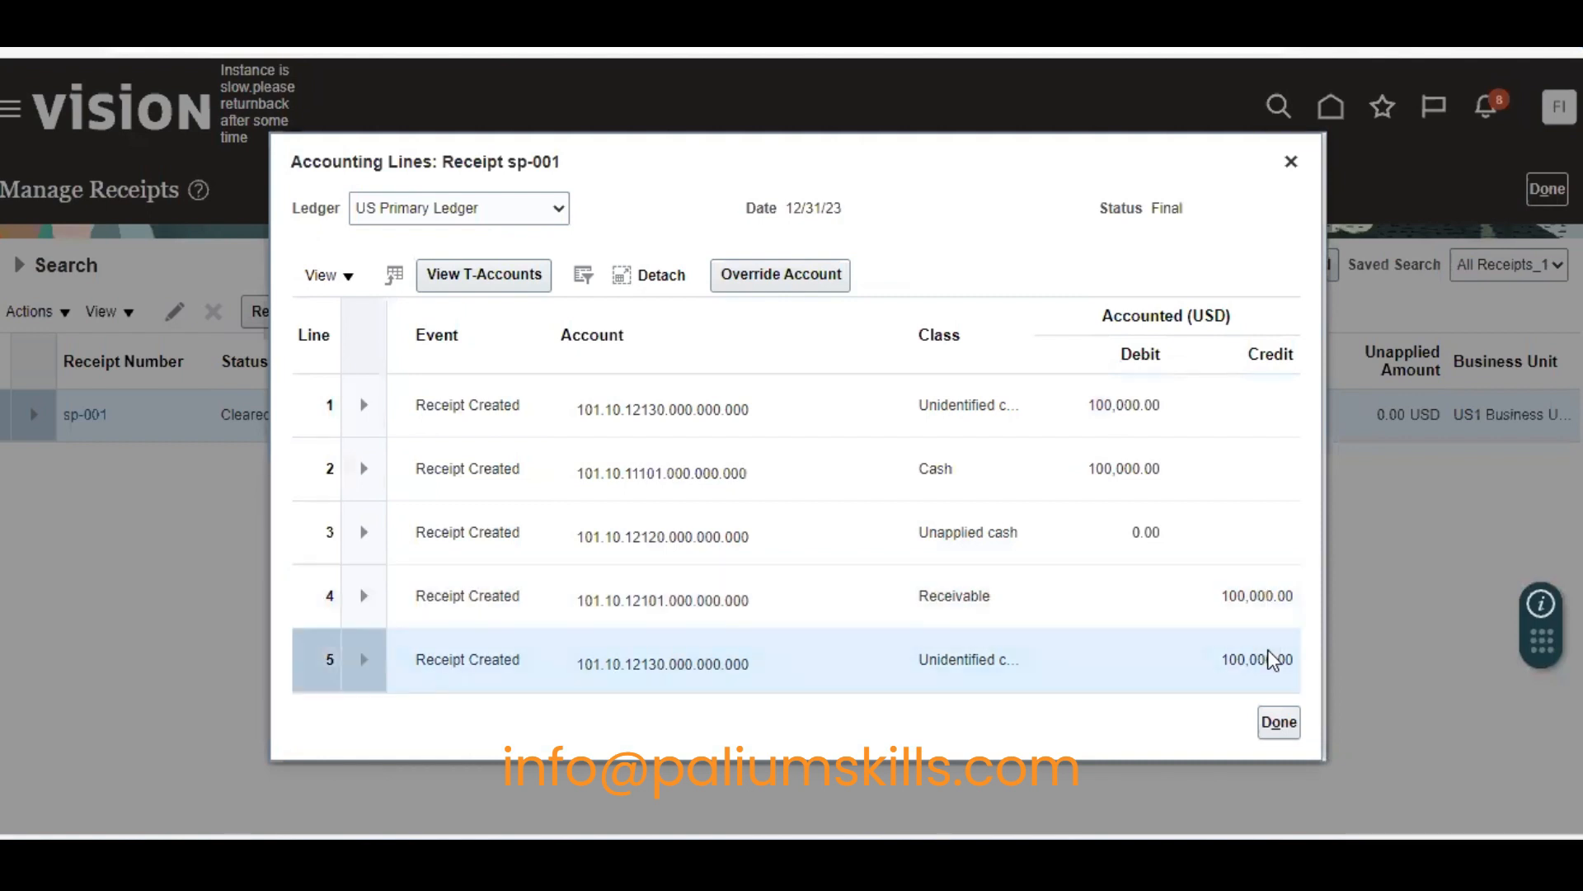
click(1032, 403)
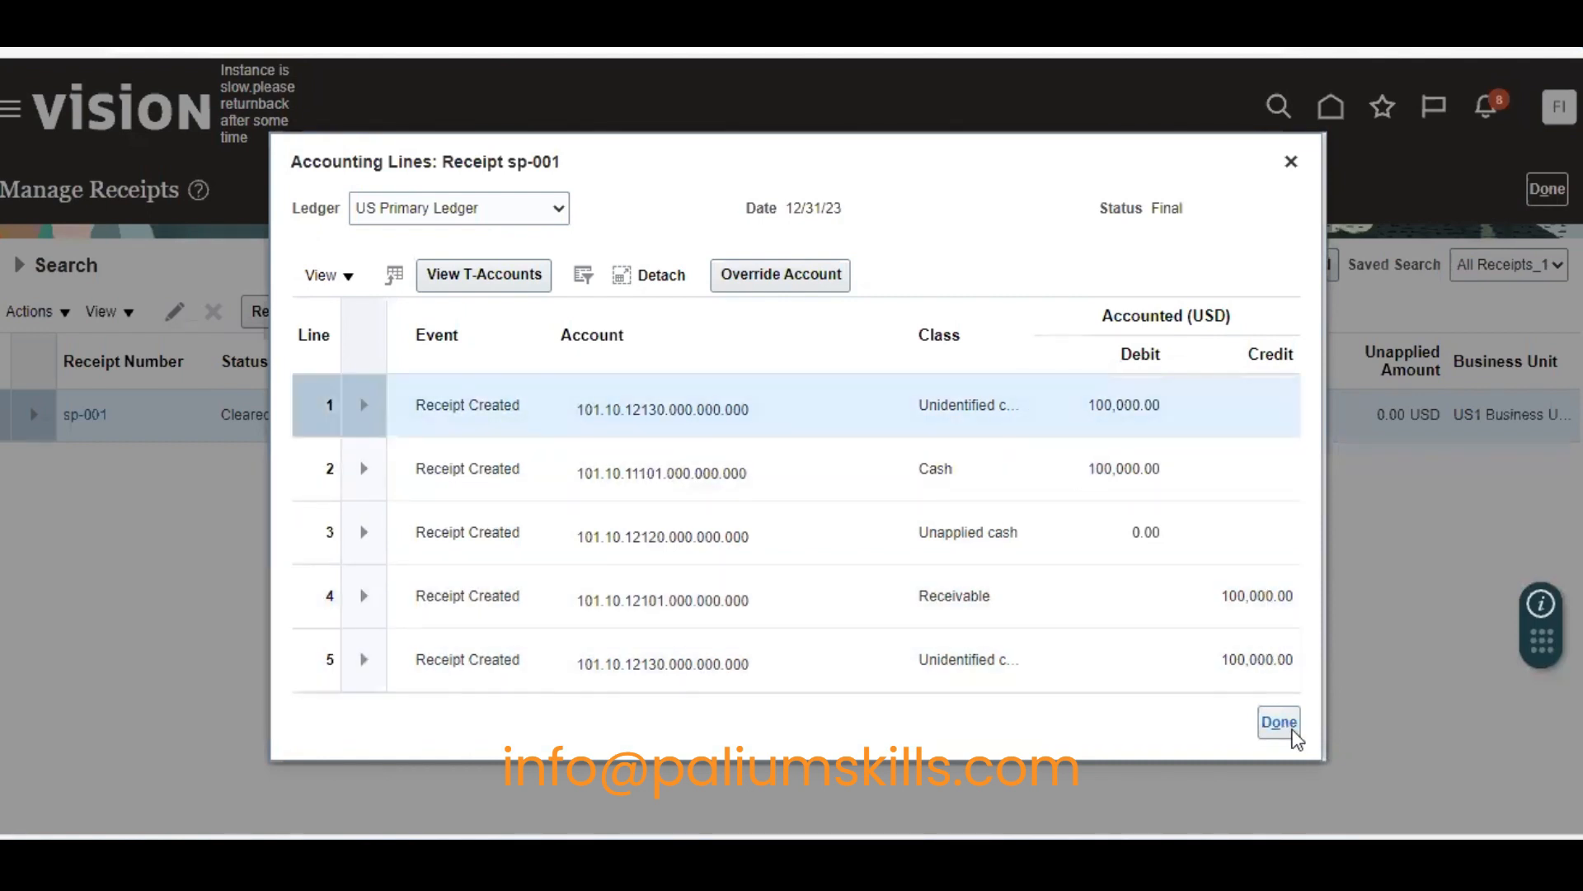
click(1264, 660)
click(1044, 480)
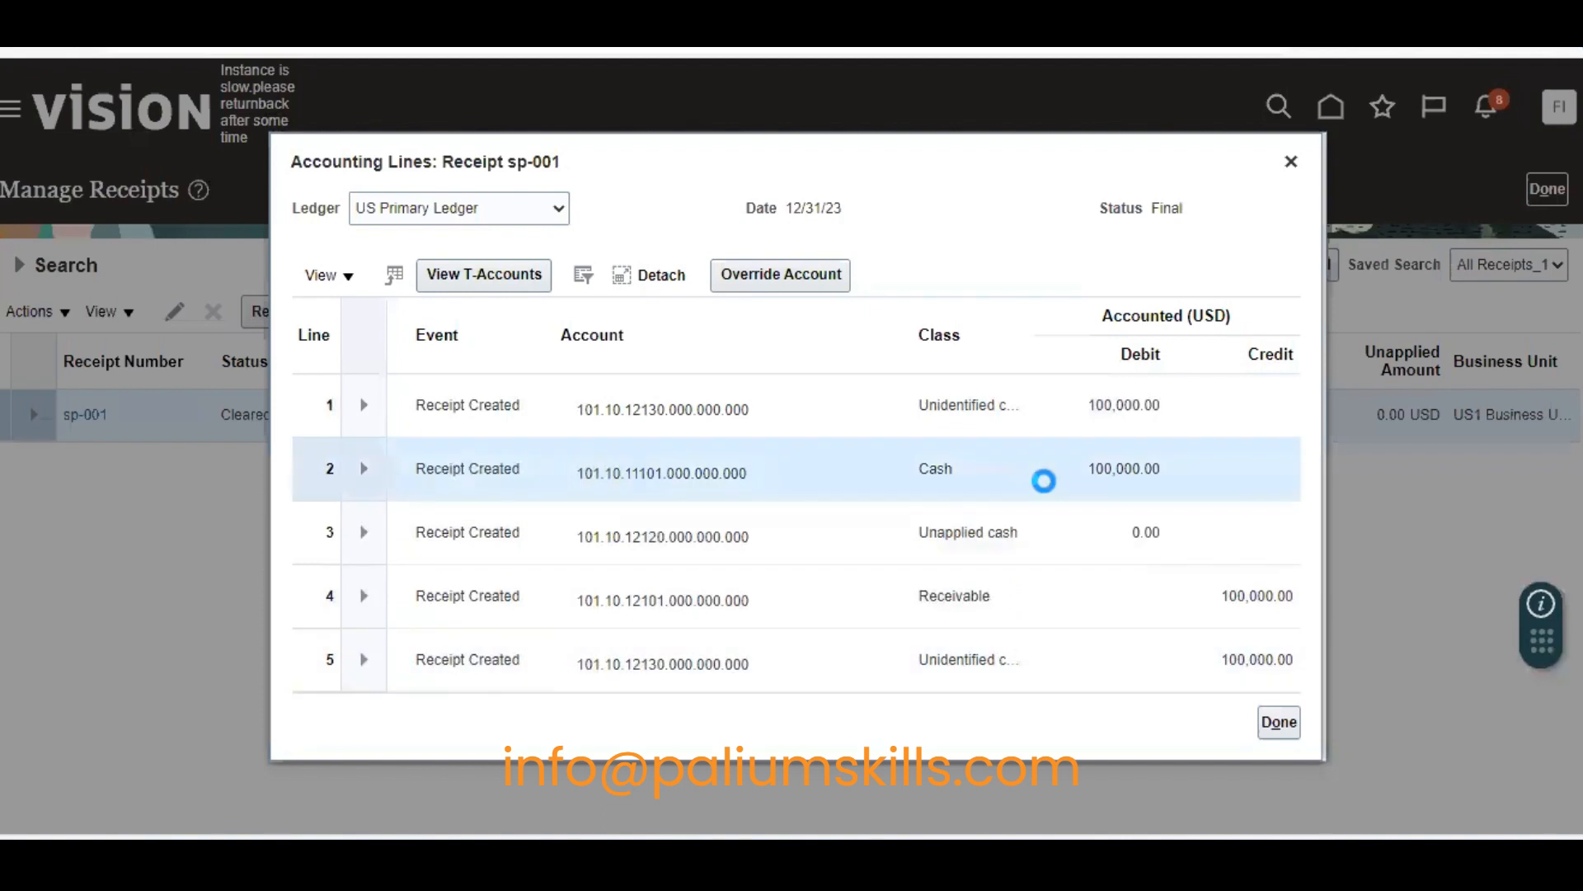
click(1260, 604)
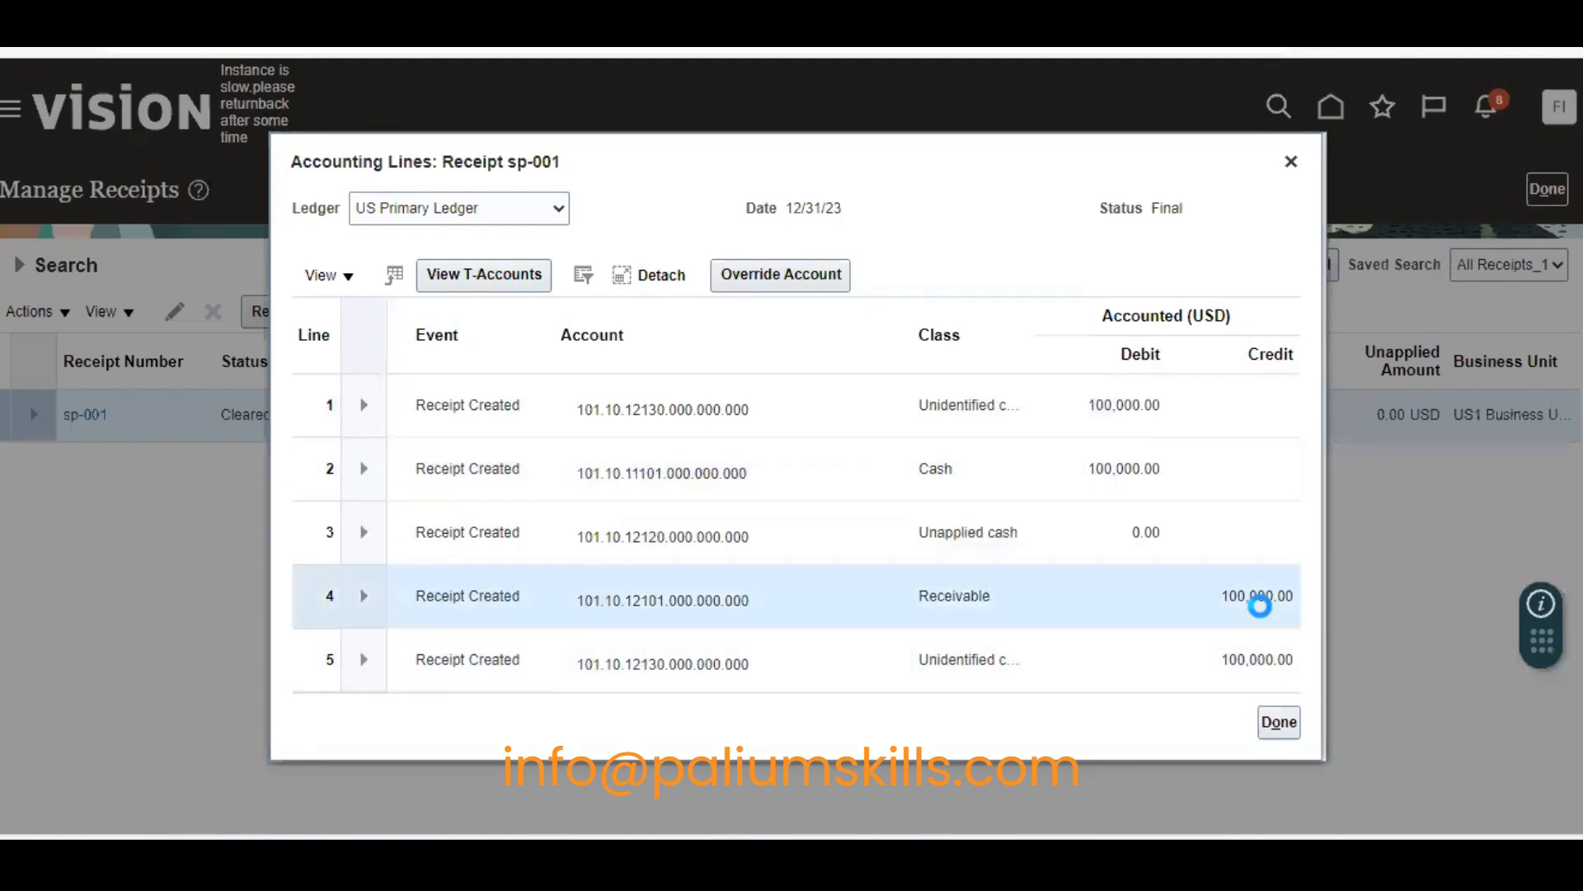
click(1274, 722)
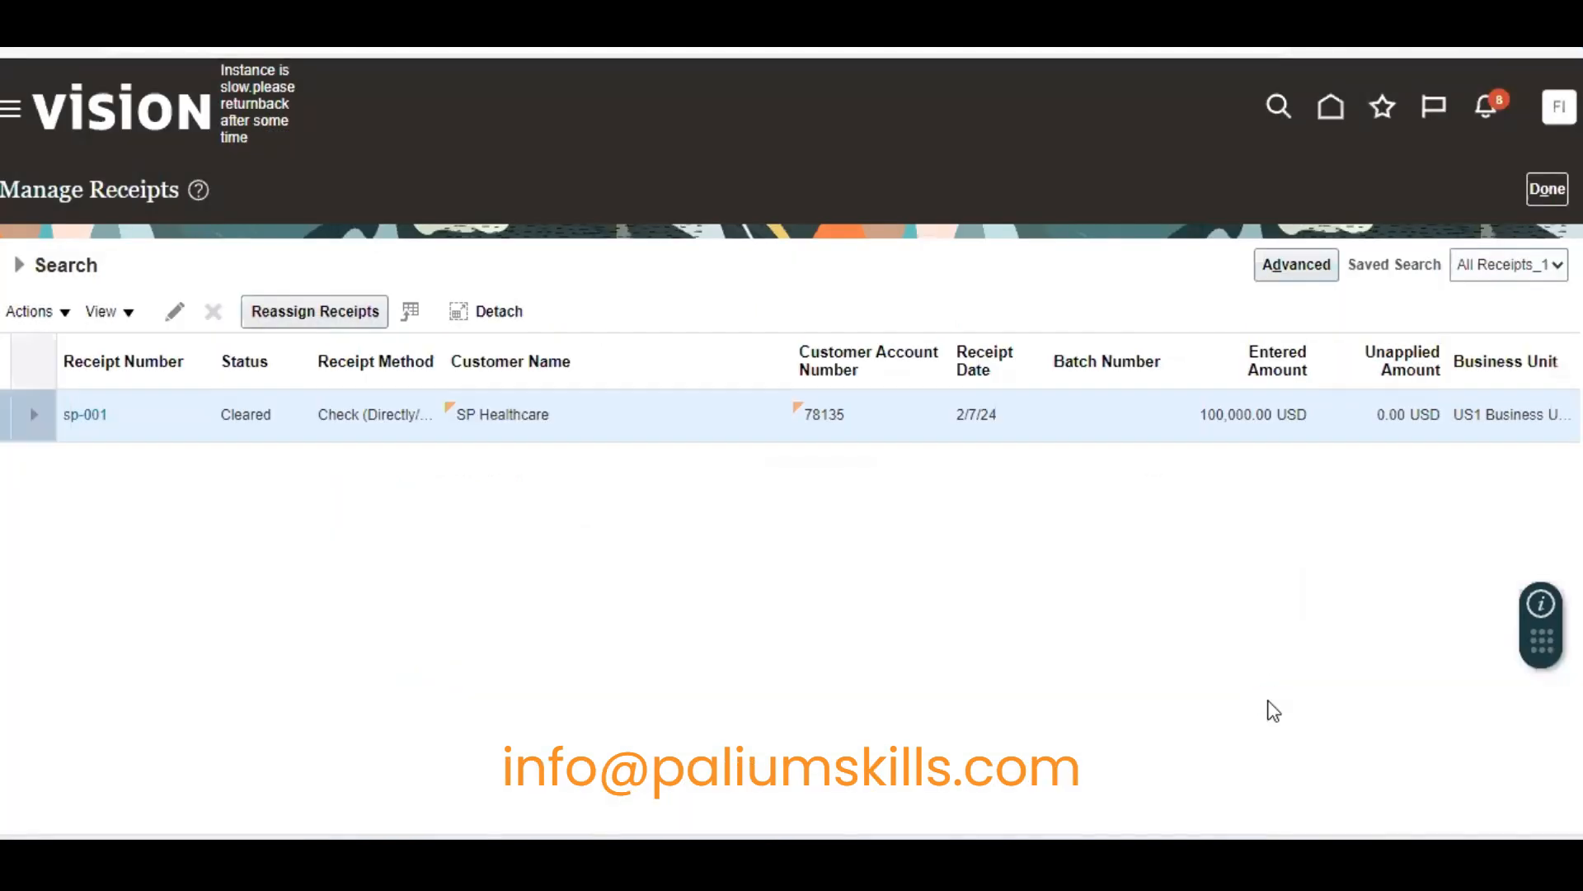
click(1540, 189)
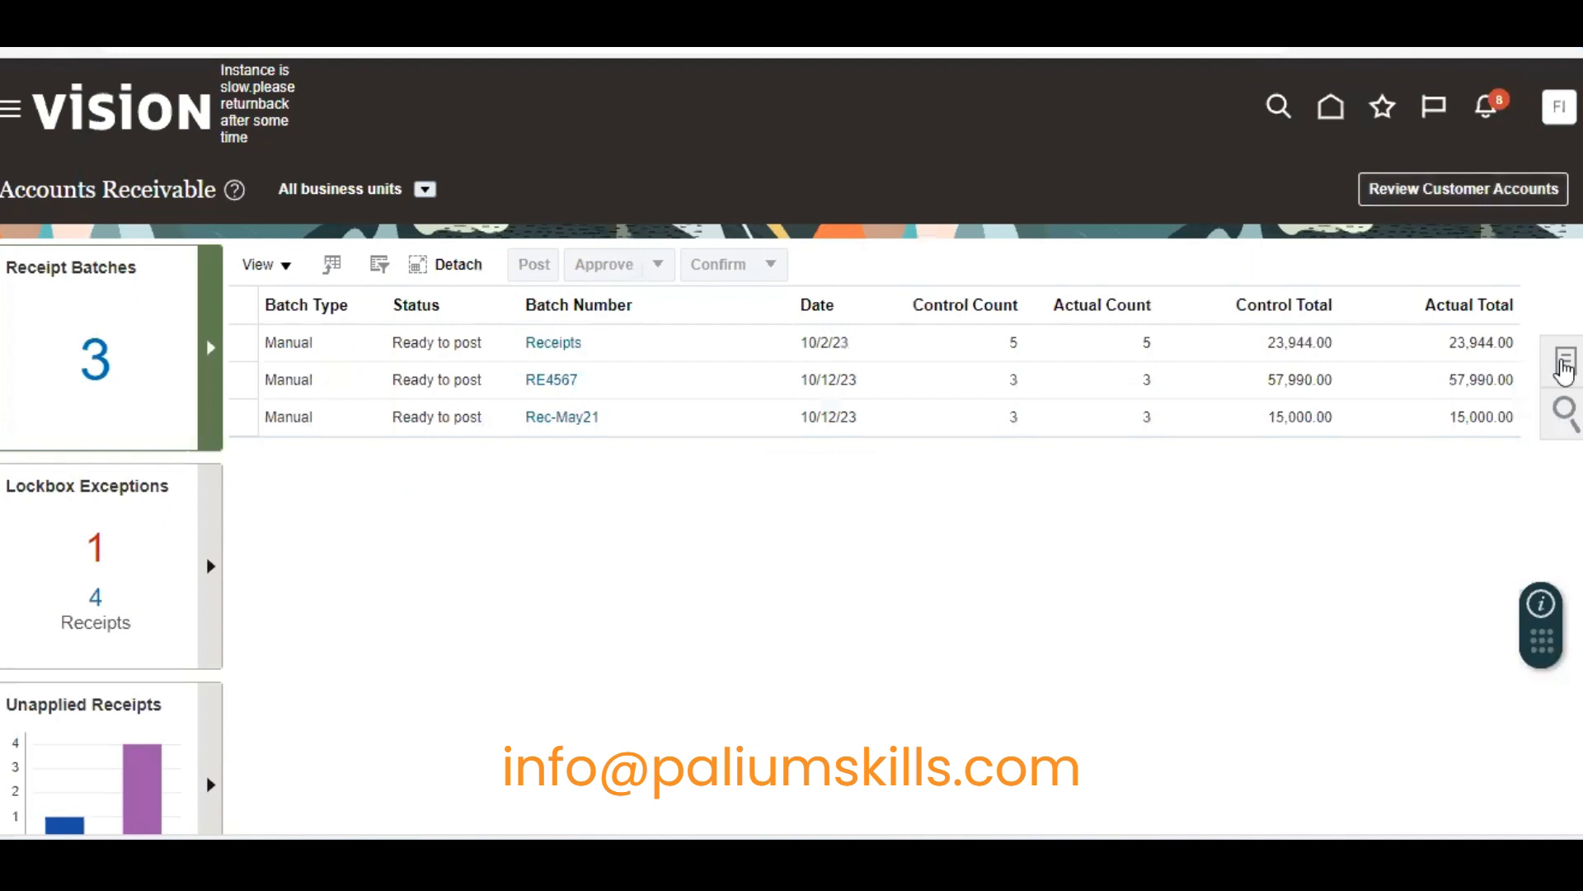
Start a new standard receipt for US1 Business Unit with the receipt method Check (Directly/No Remit)
click(1557, 380)
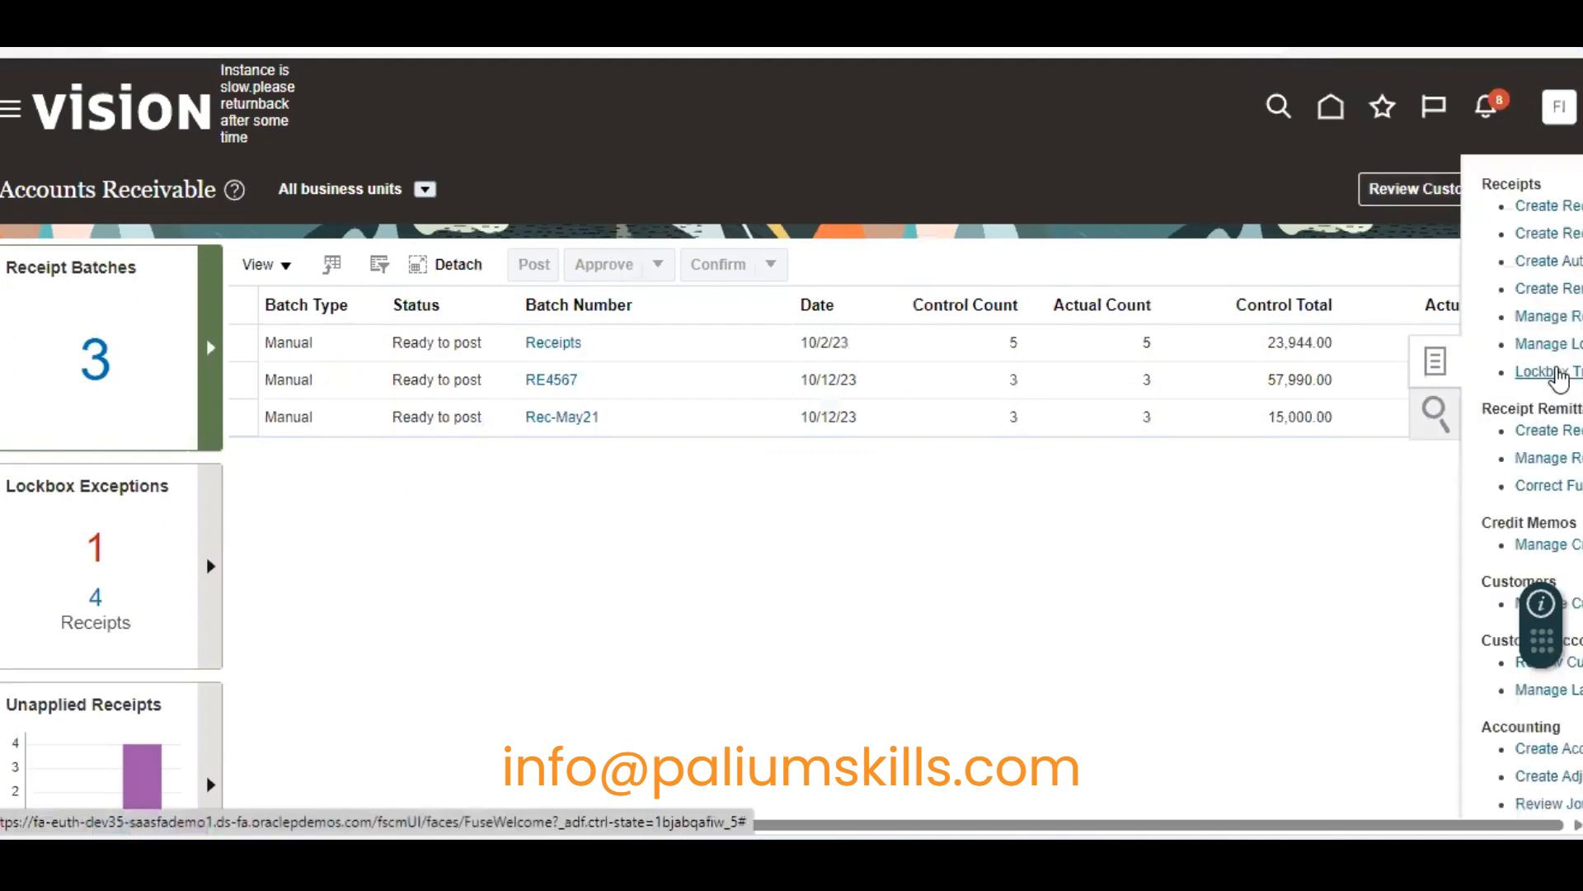
click(1445, 204)
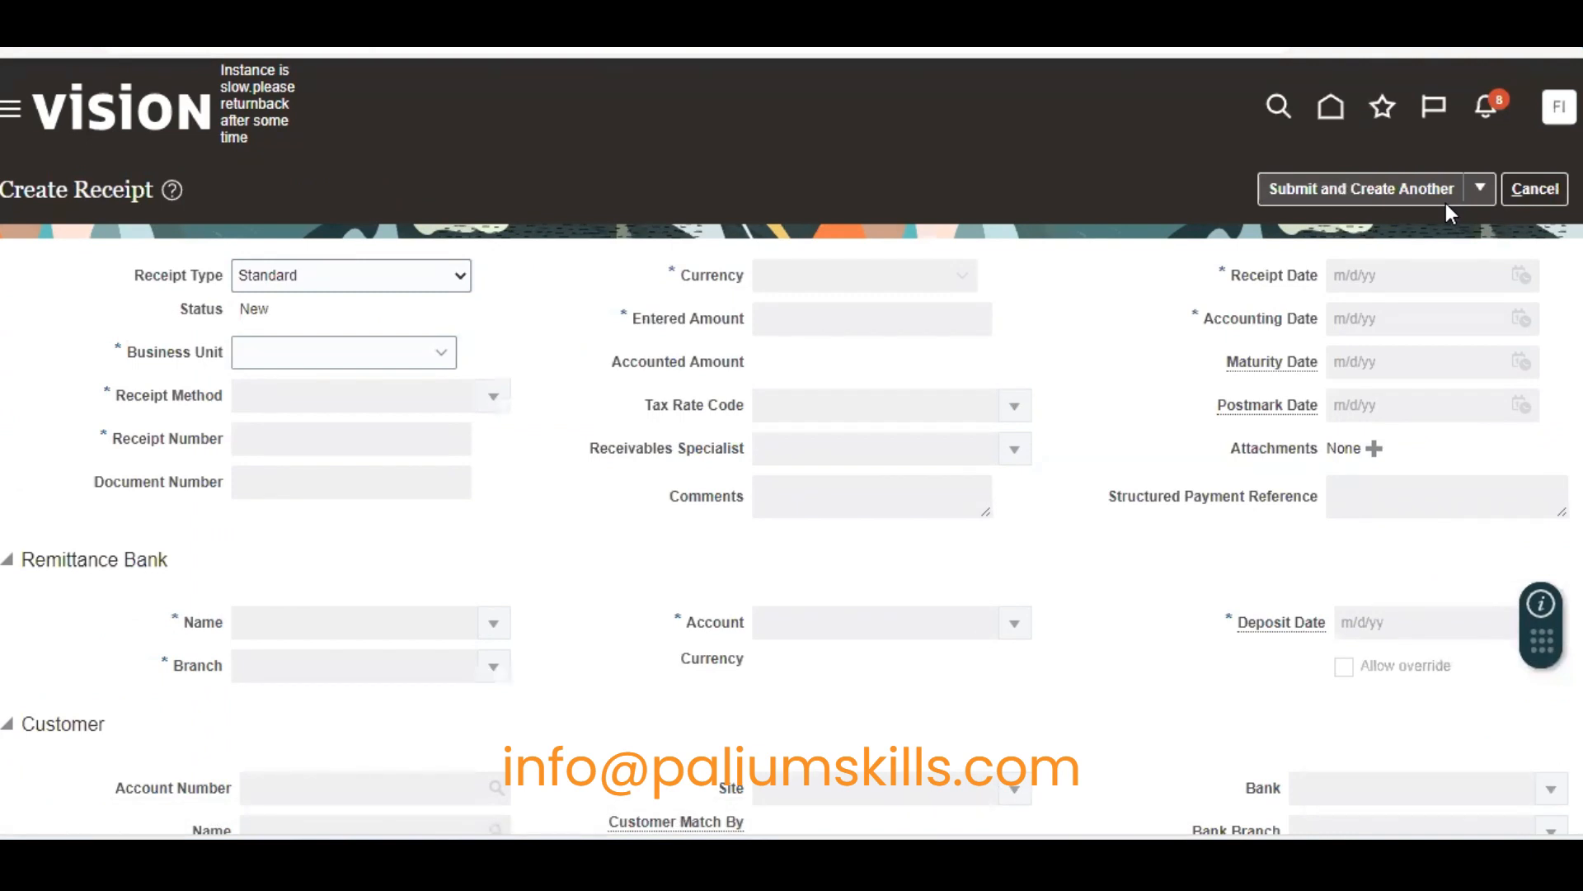
click(305, 342)
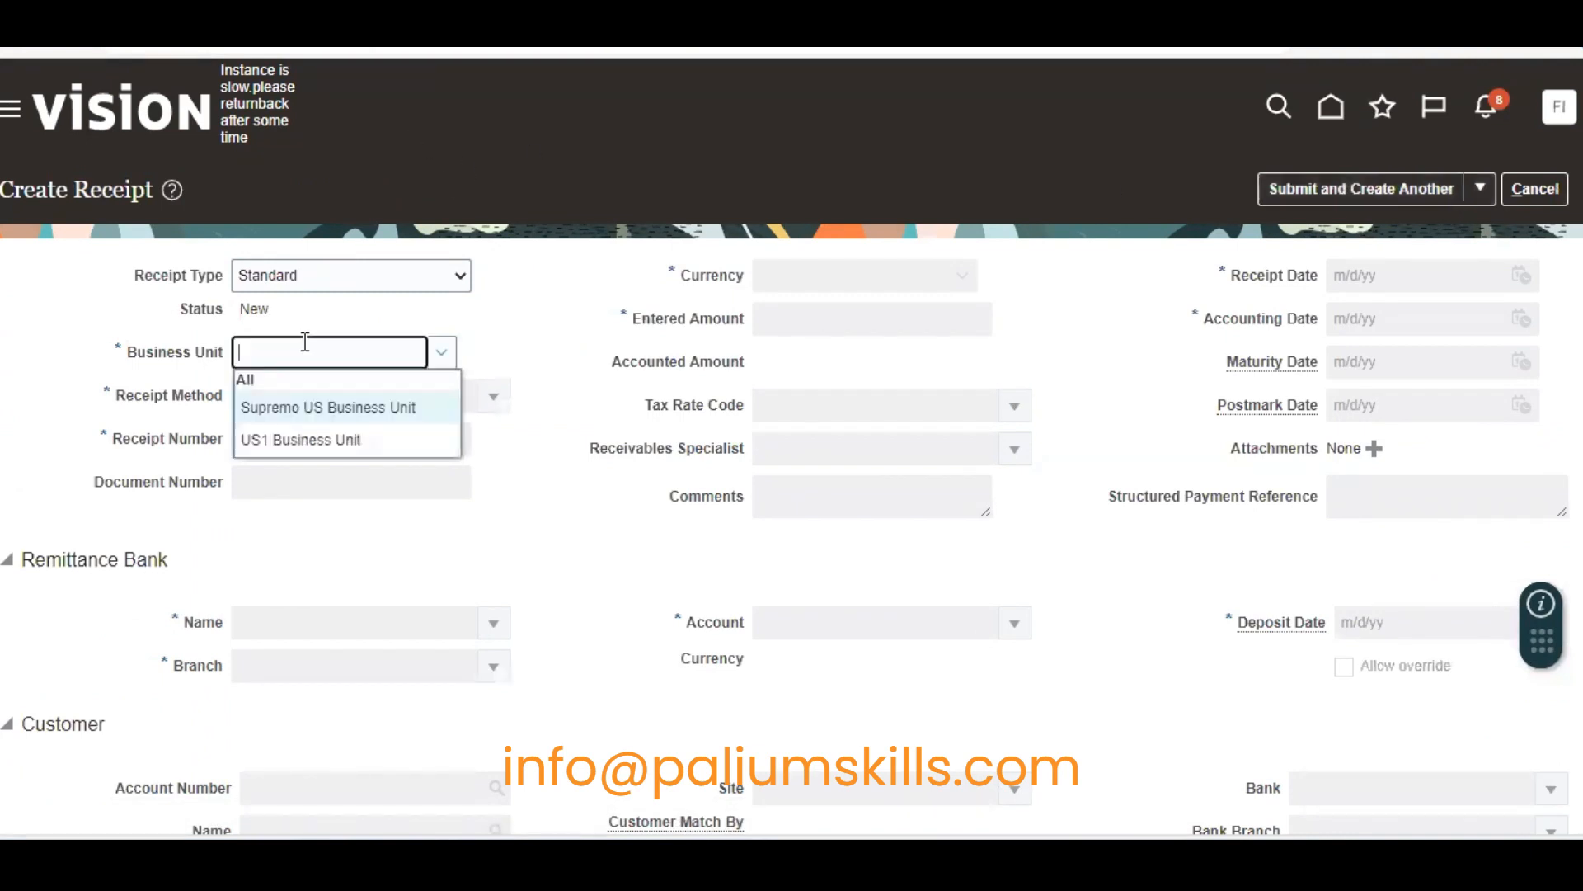
click(331, 445)
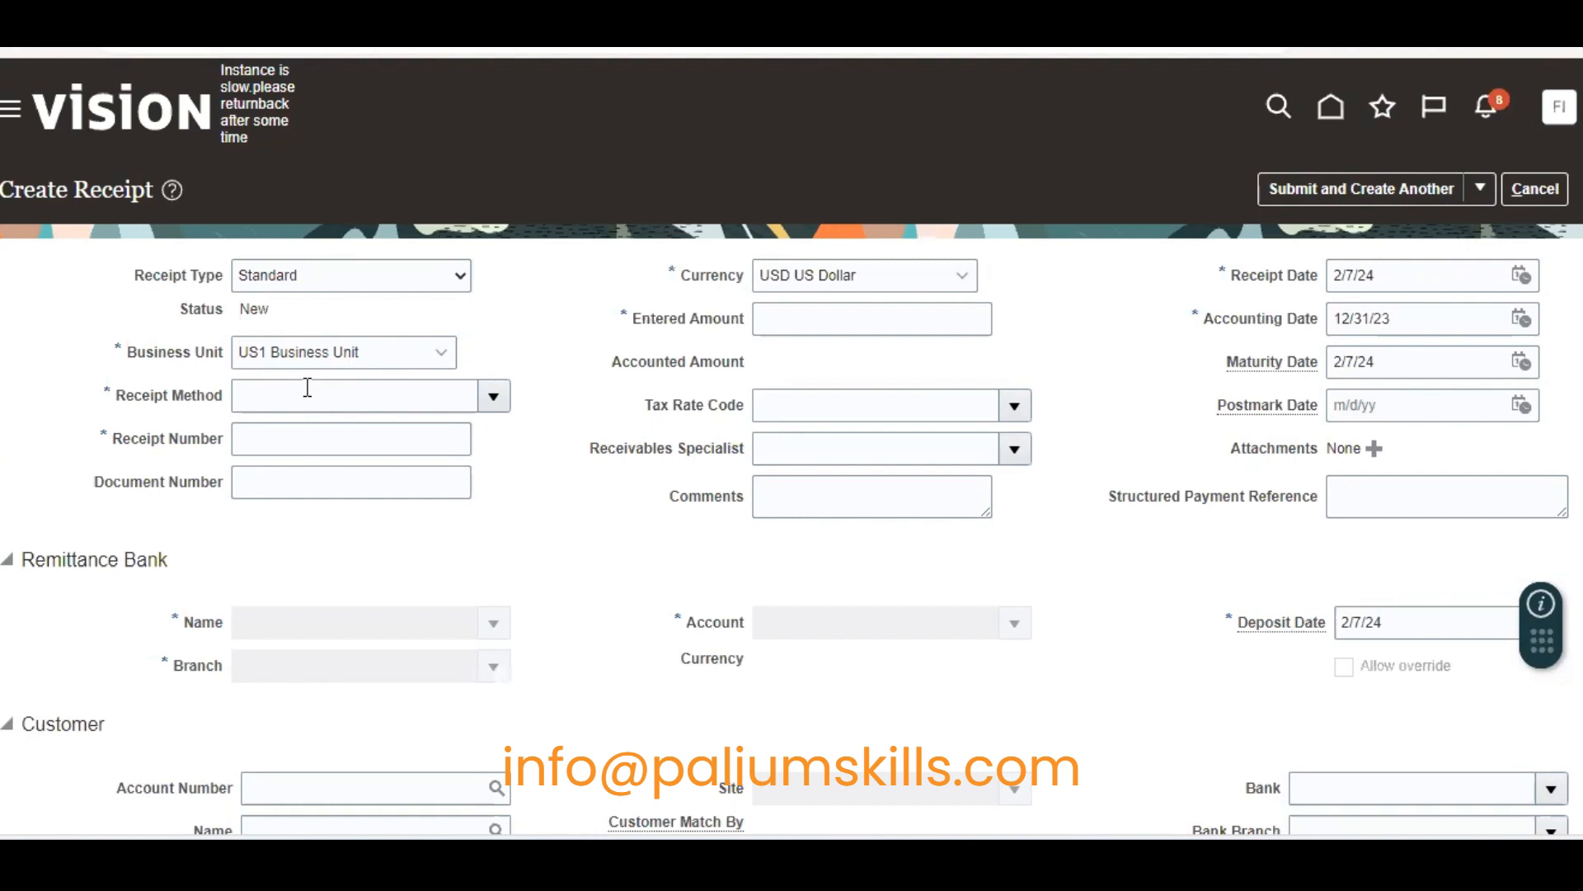
click(307, 388)
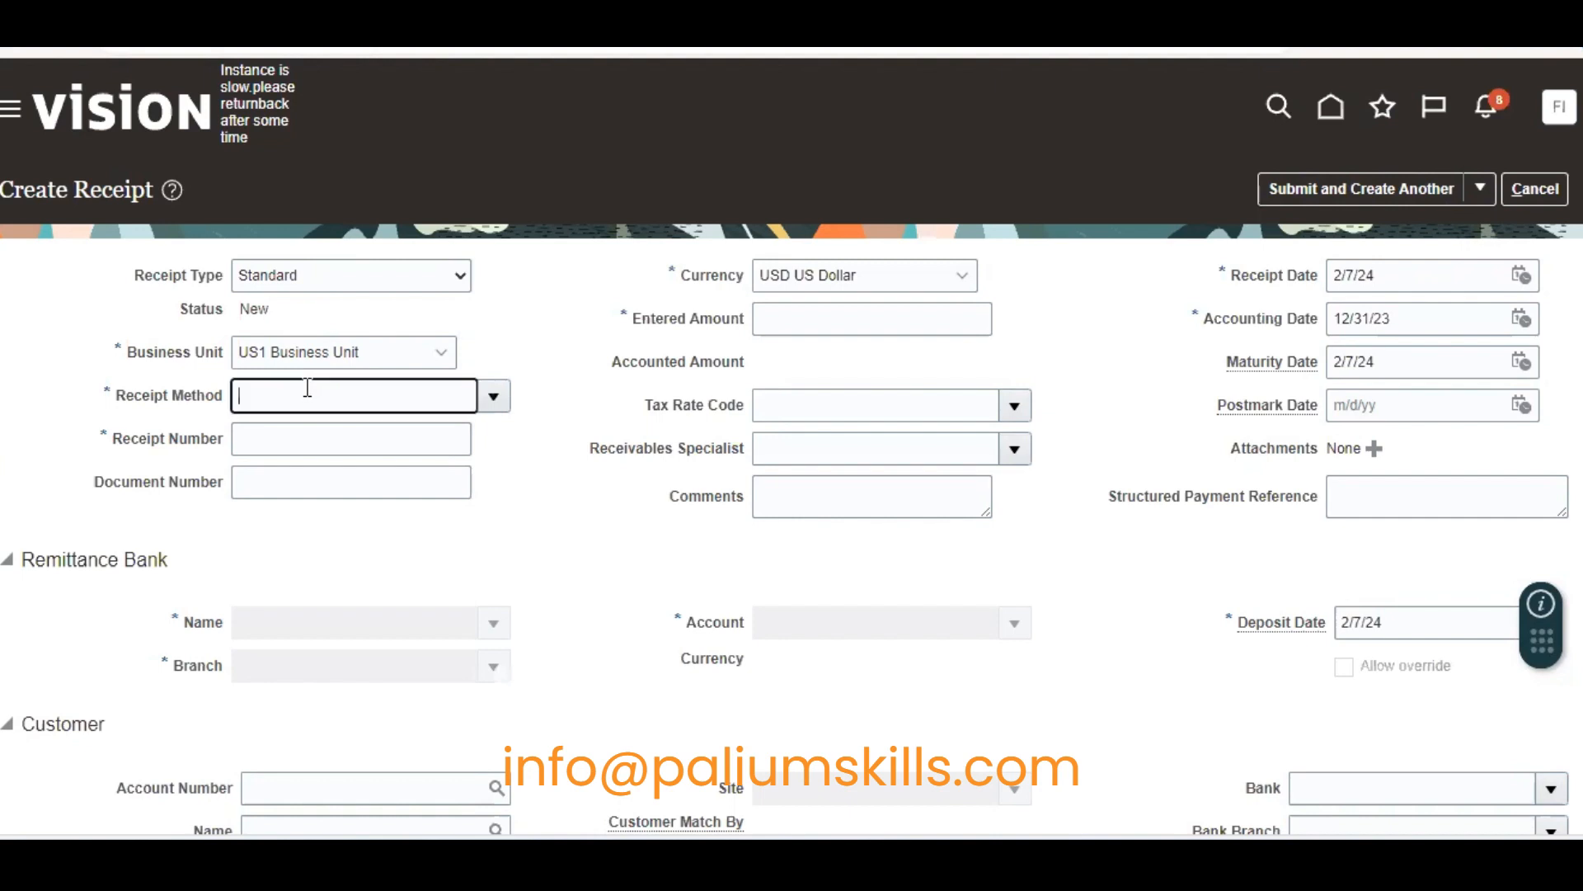
click(493, 397)
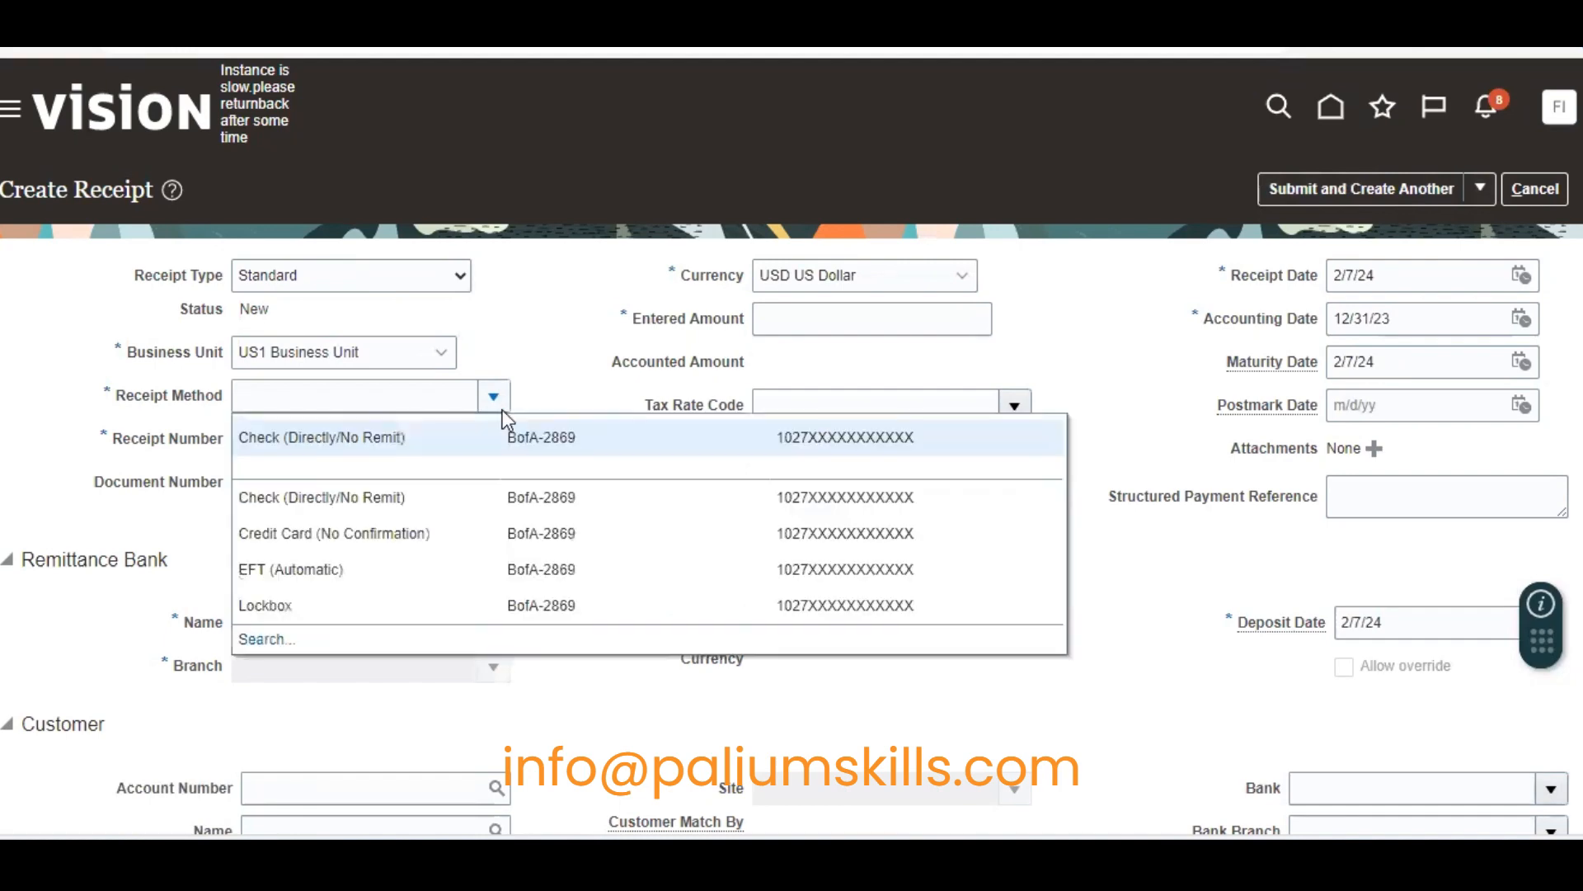
scroll(504, 420, down, 1)
click(533, 320)
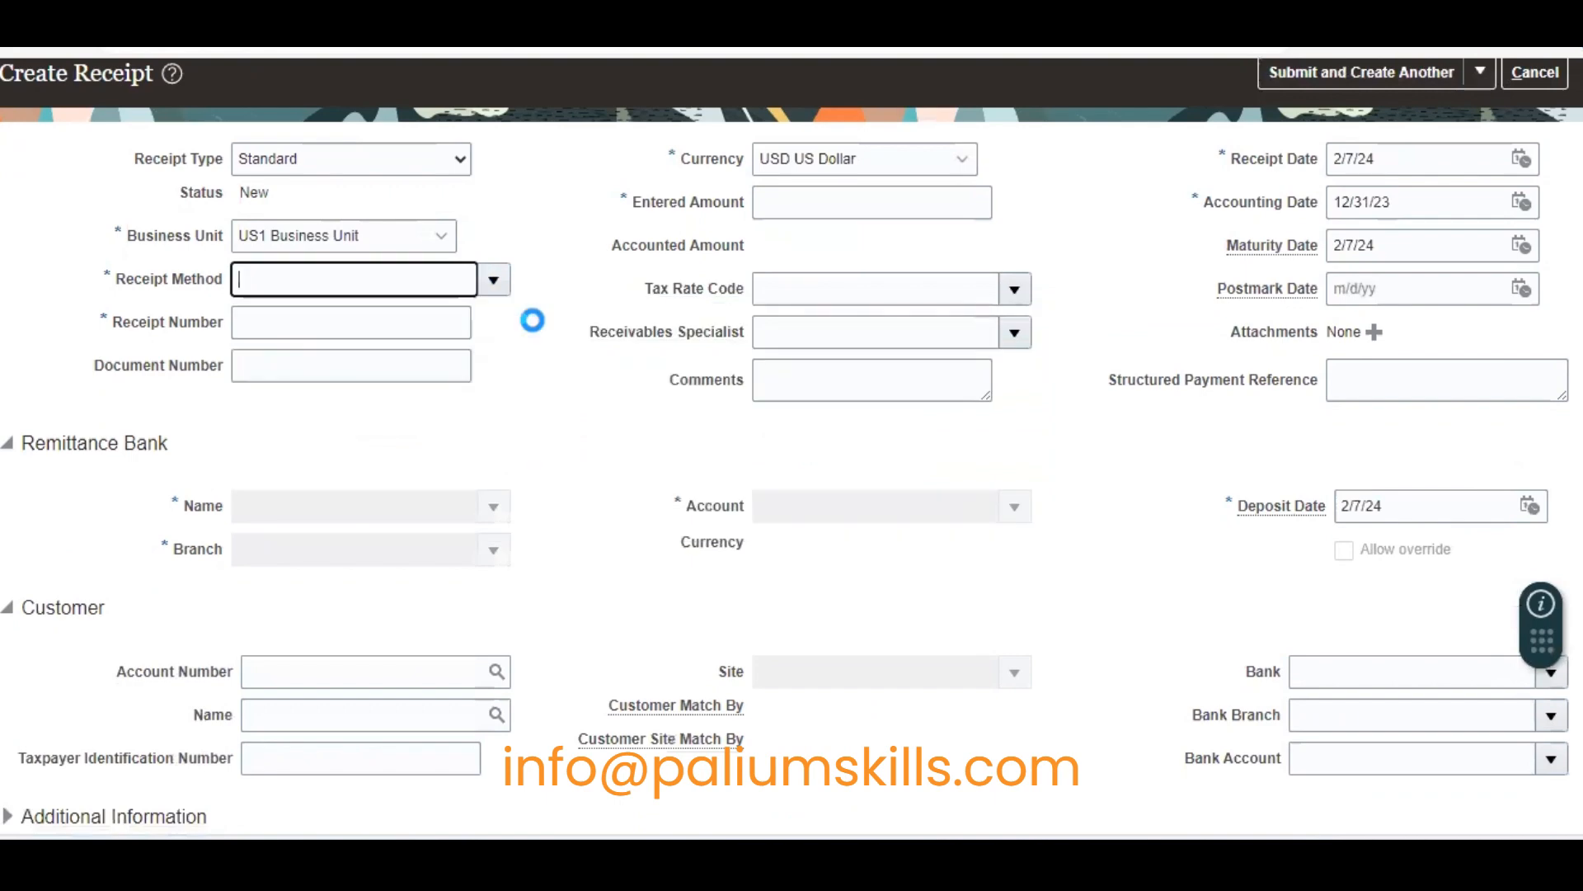
Set the new receipt's number to sp-002 and its entered amount to 50,000.00 USD
click(392, 324)
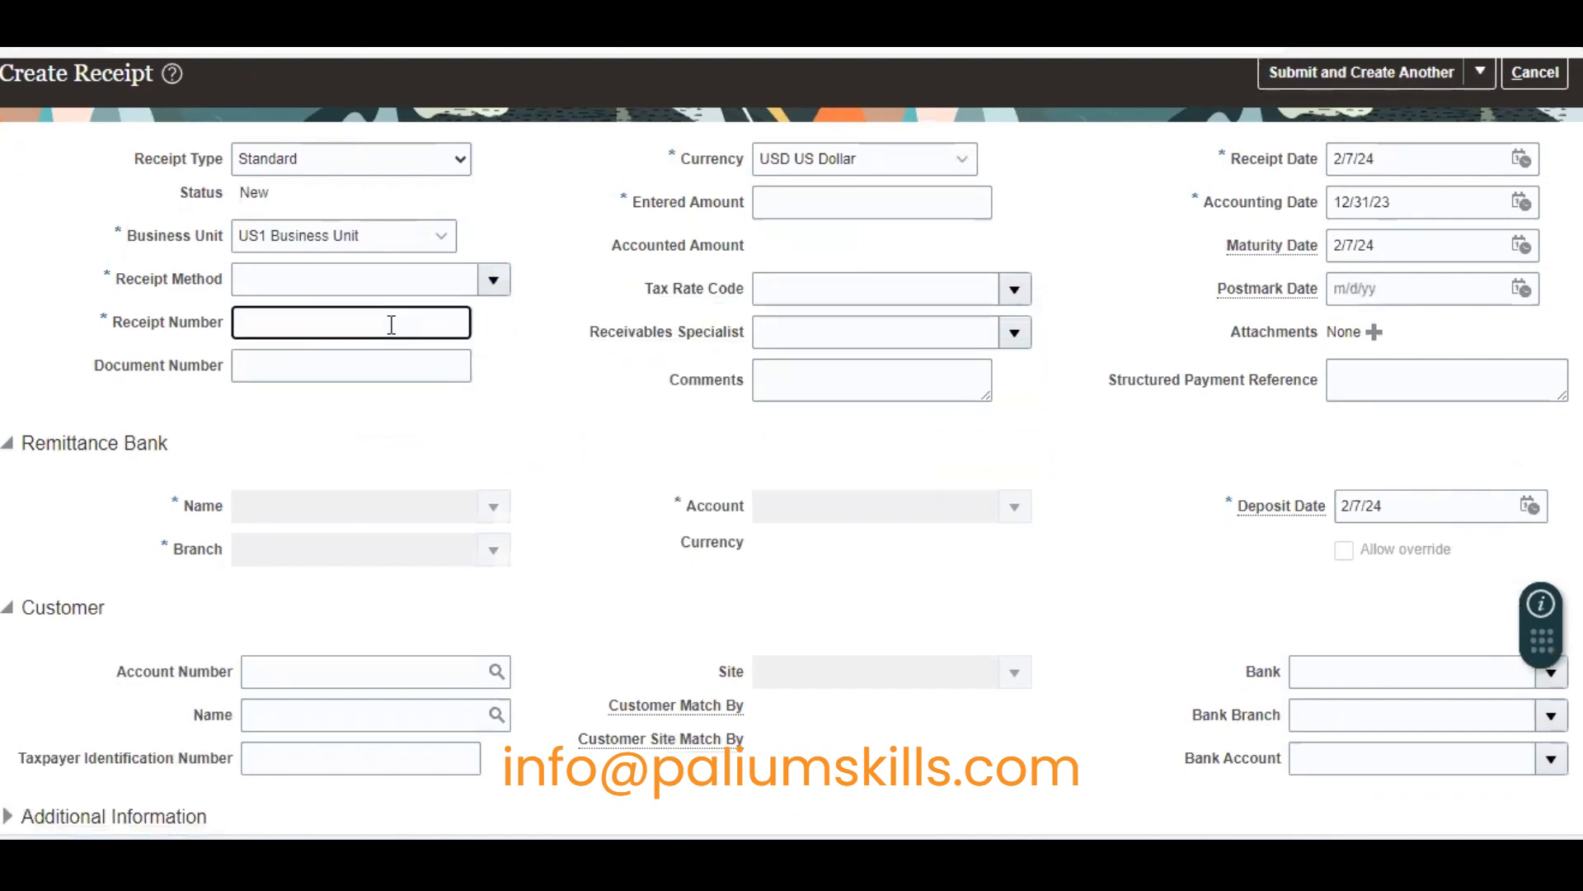
text(sp-002)
key(Tab)
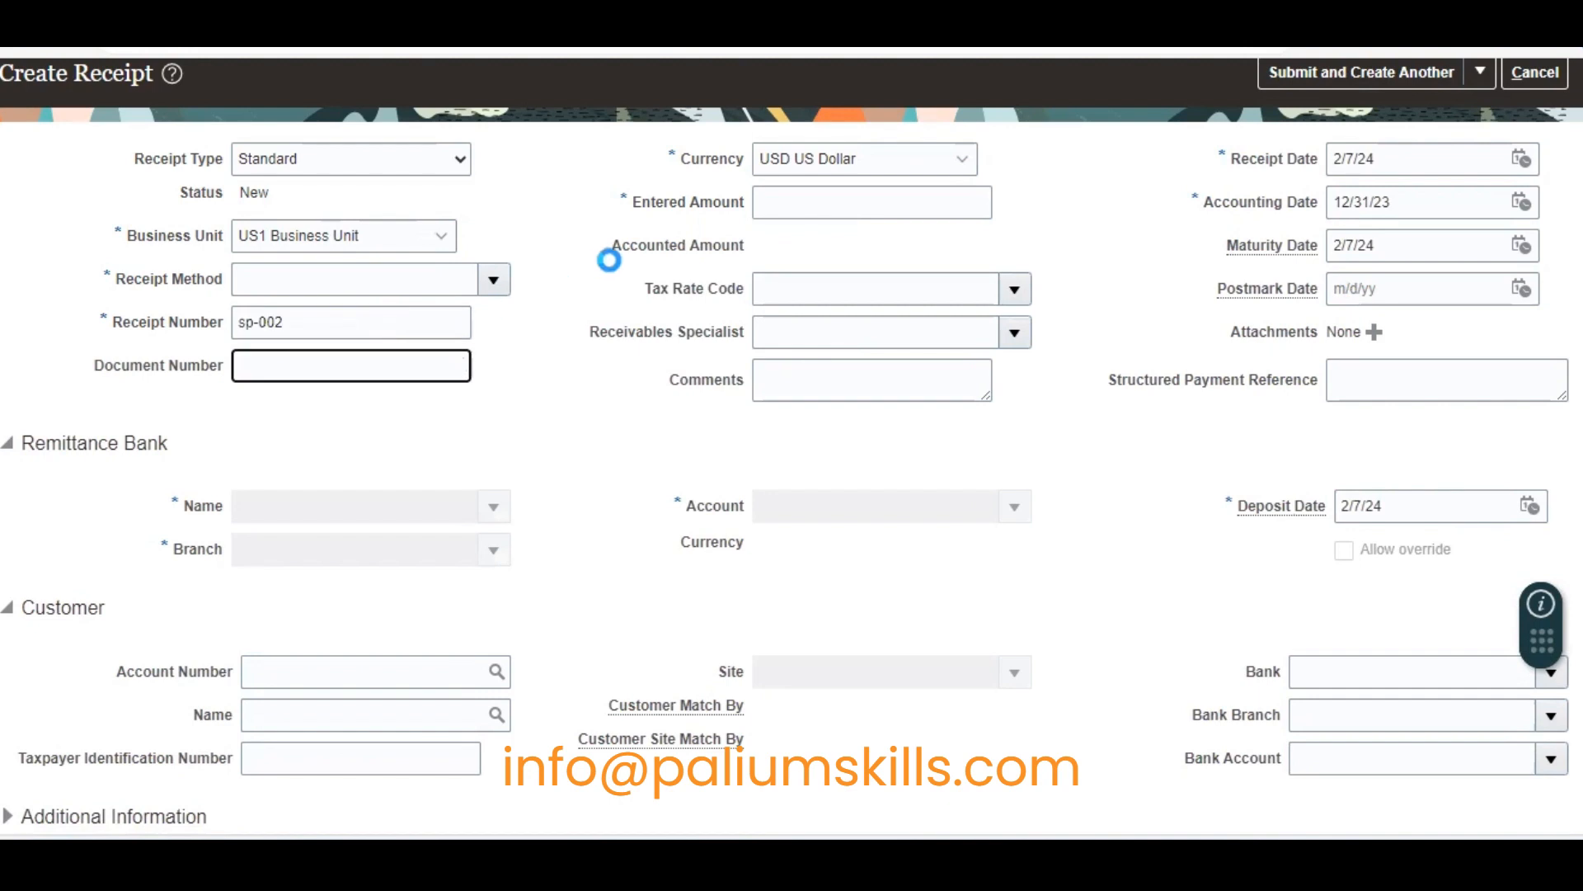
click(832, 204)
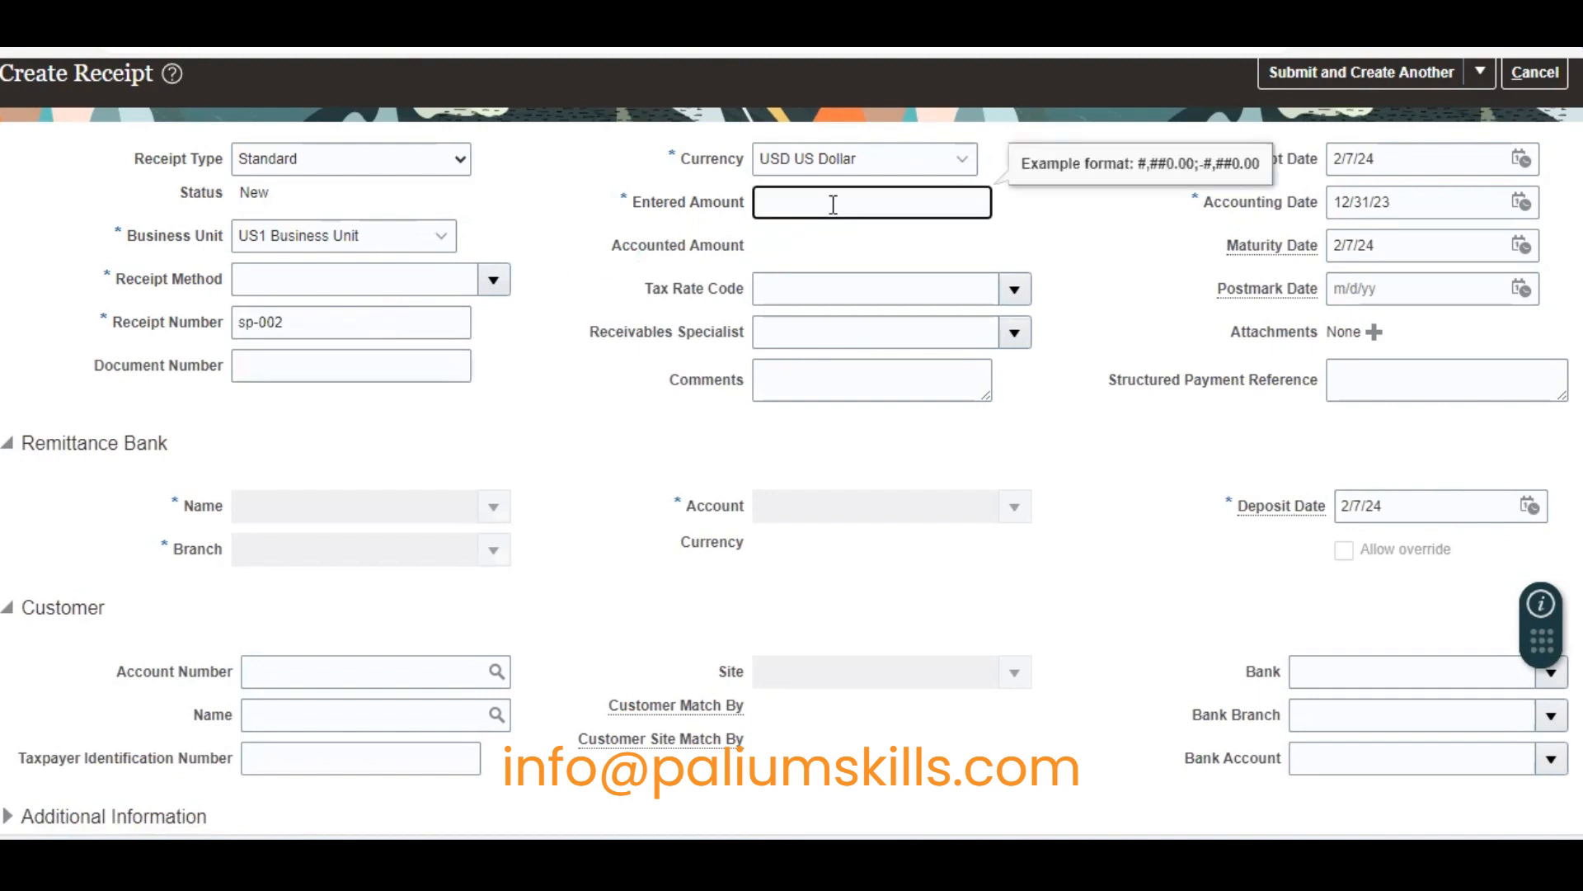
text(56000)
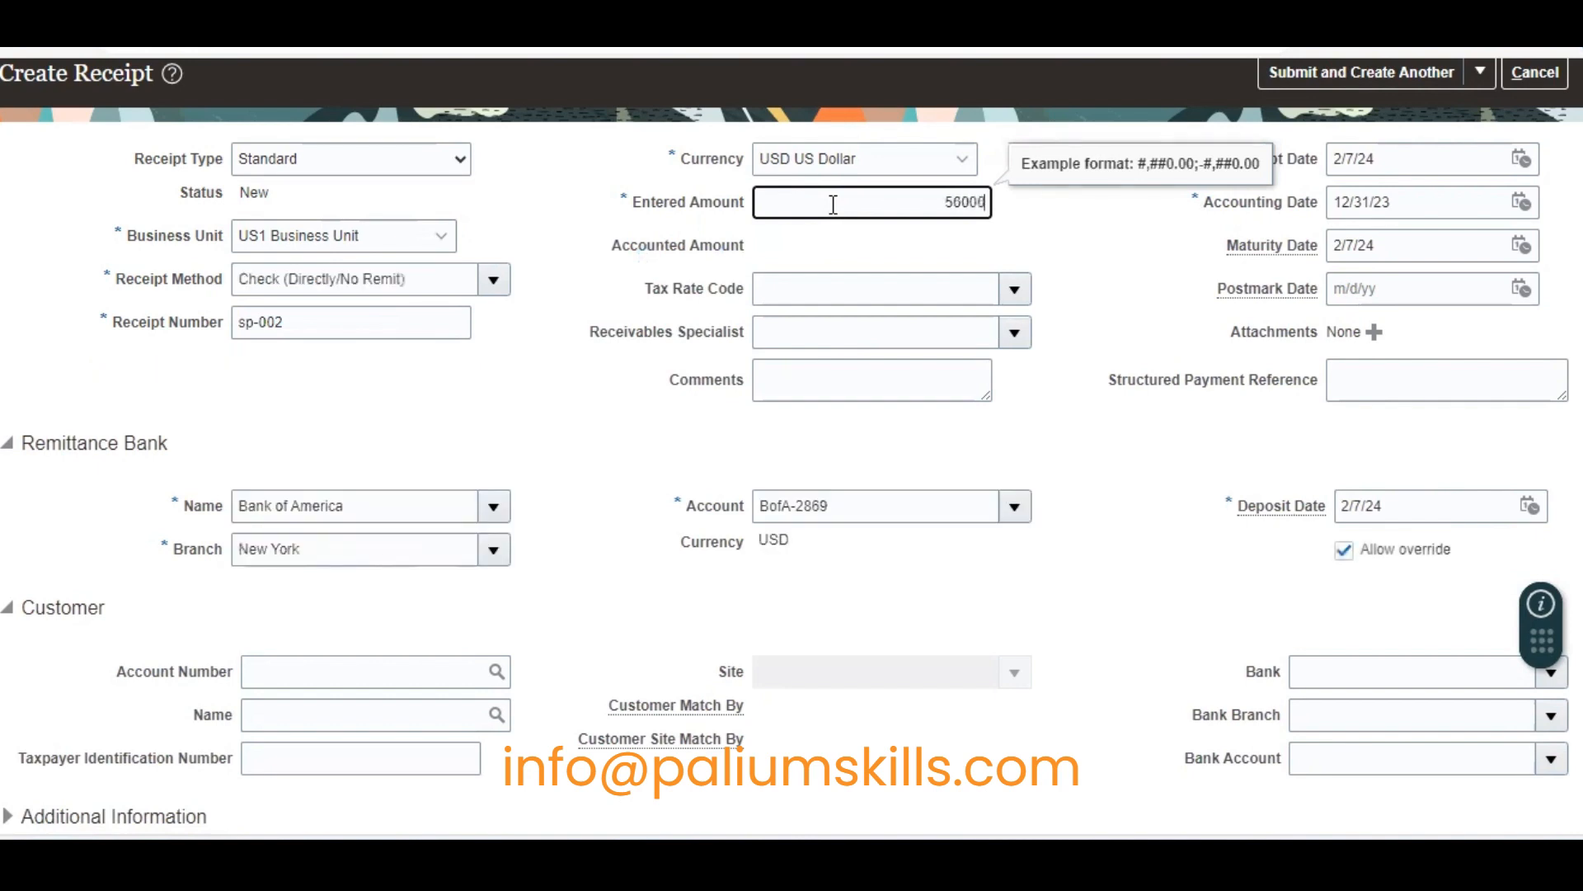
key(Tab)
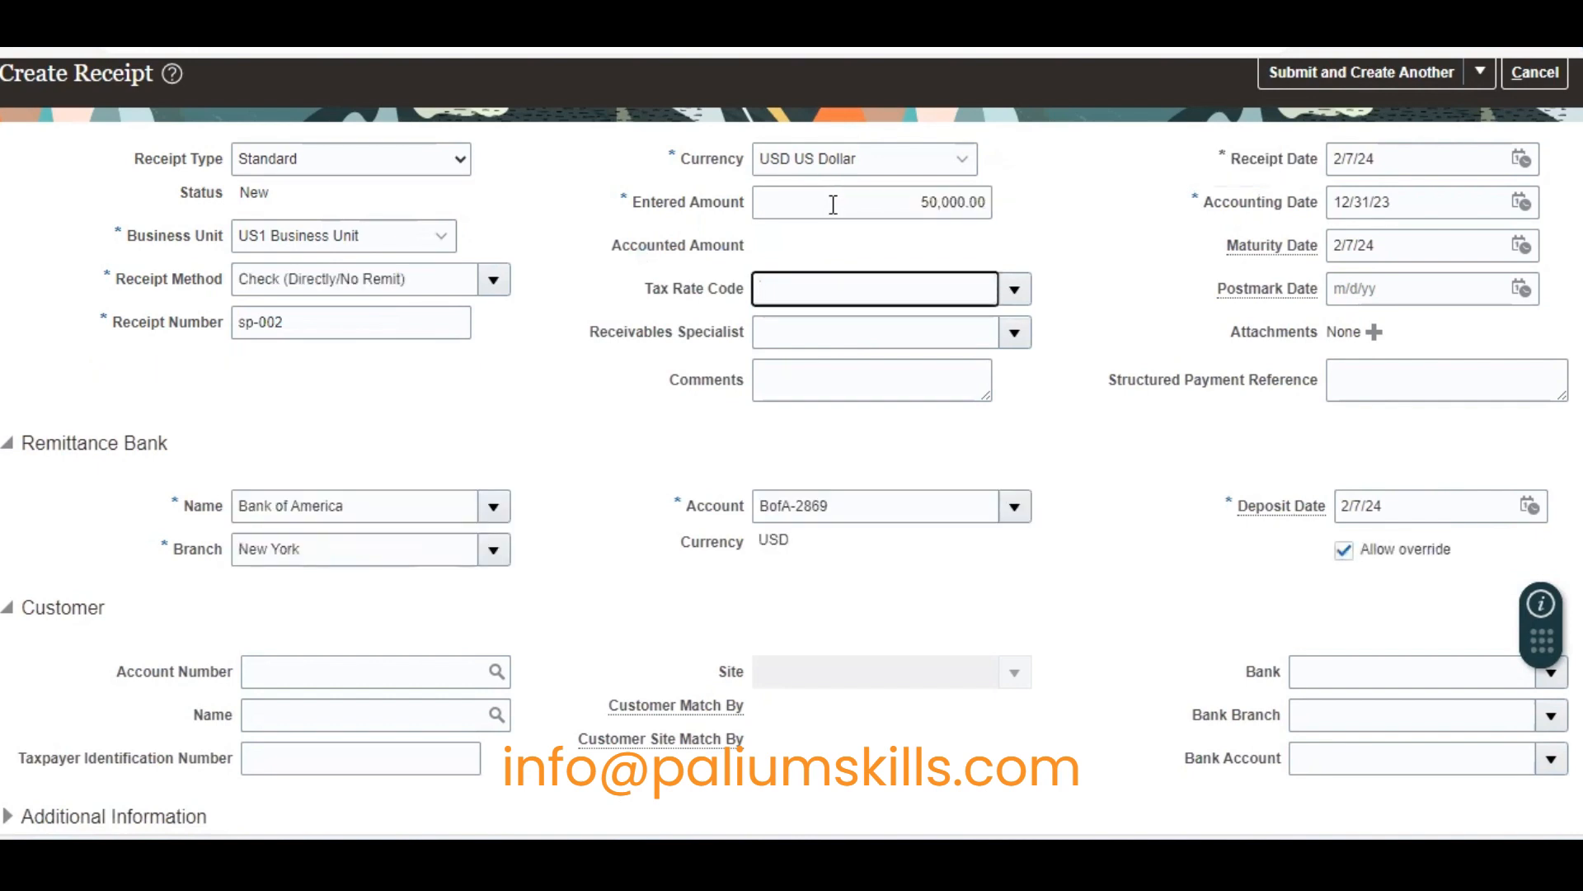
Set the receipt's customer name to SP Healthcare and submit the receipt without applying it
click(368, 713)
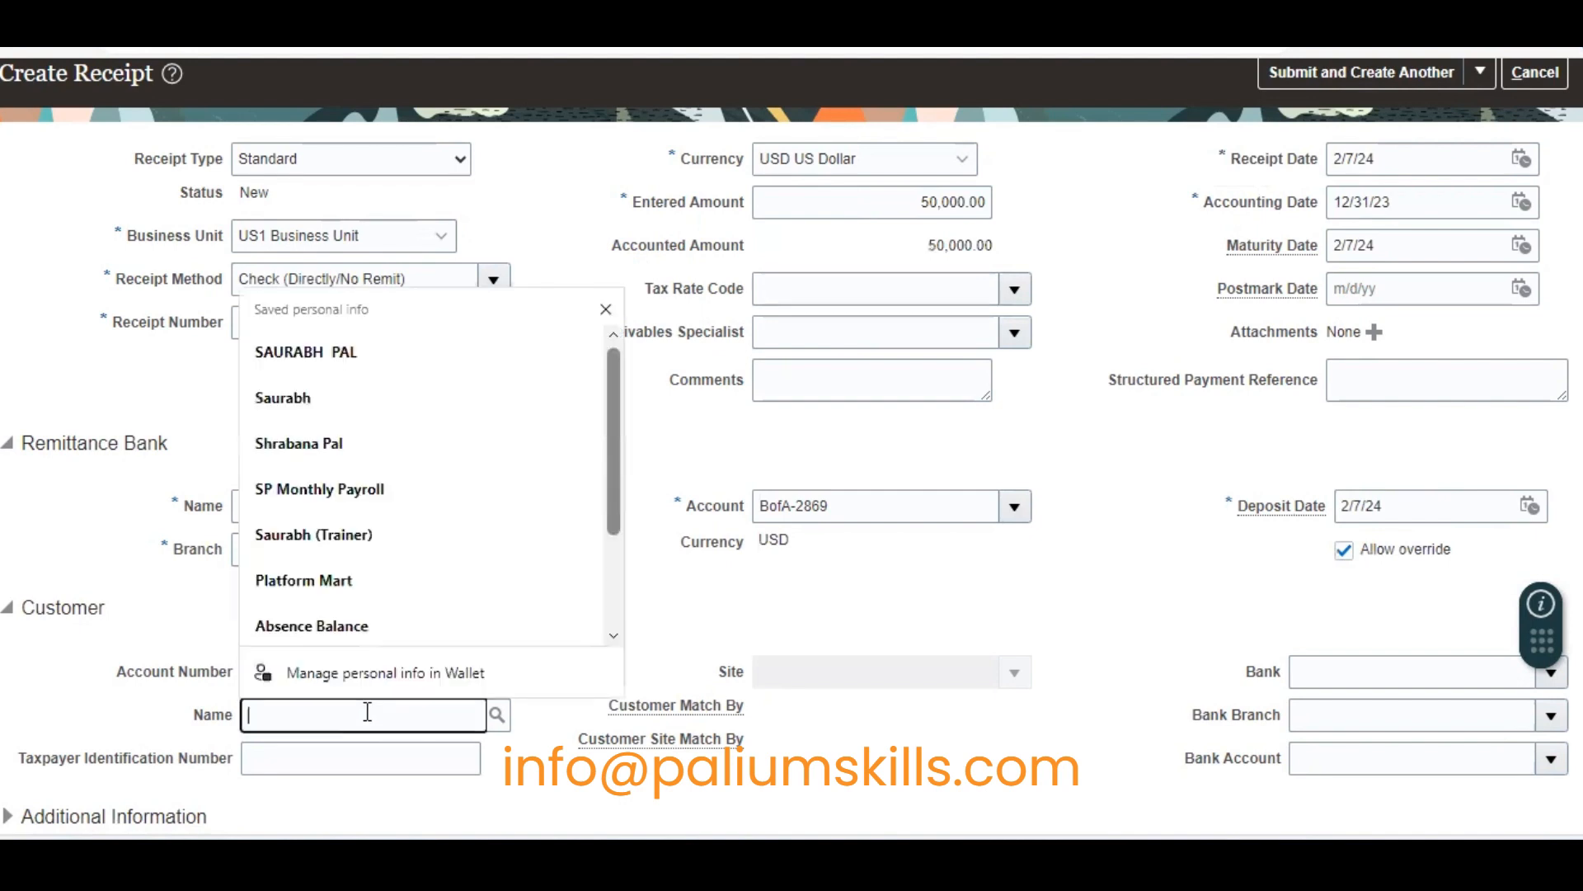
text(sp h)
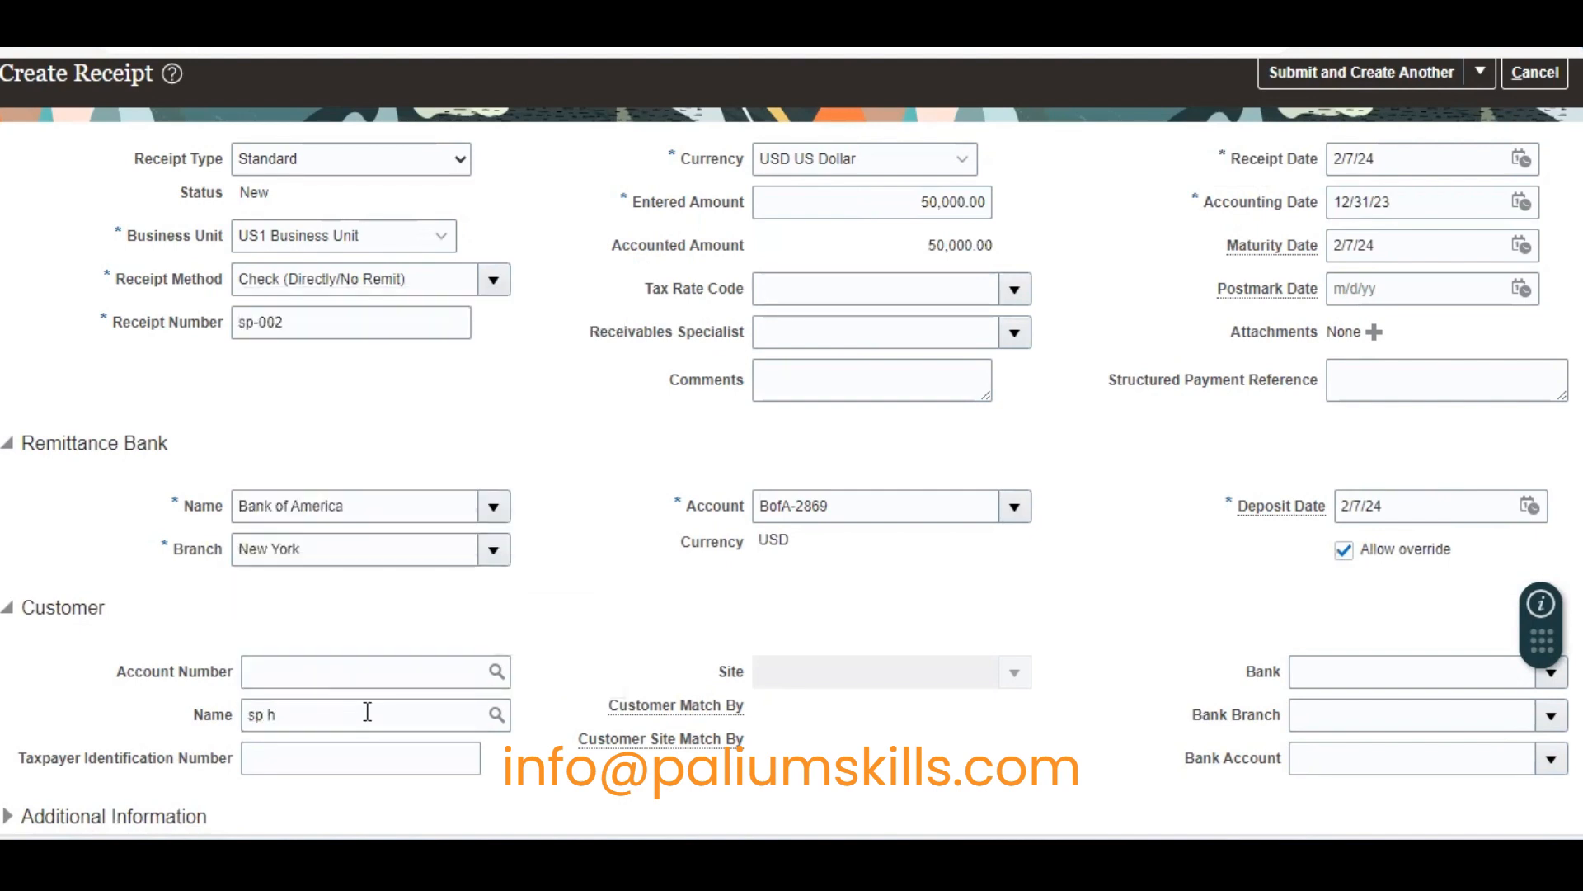
key(Tab)
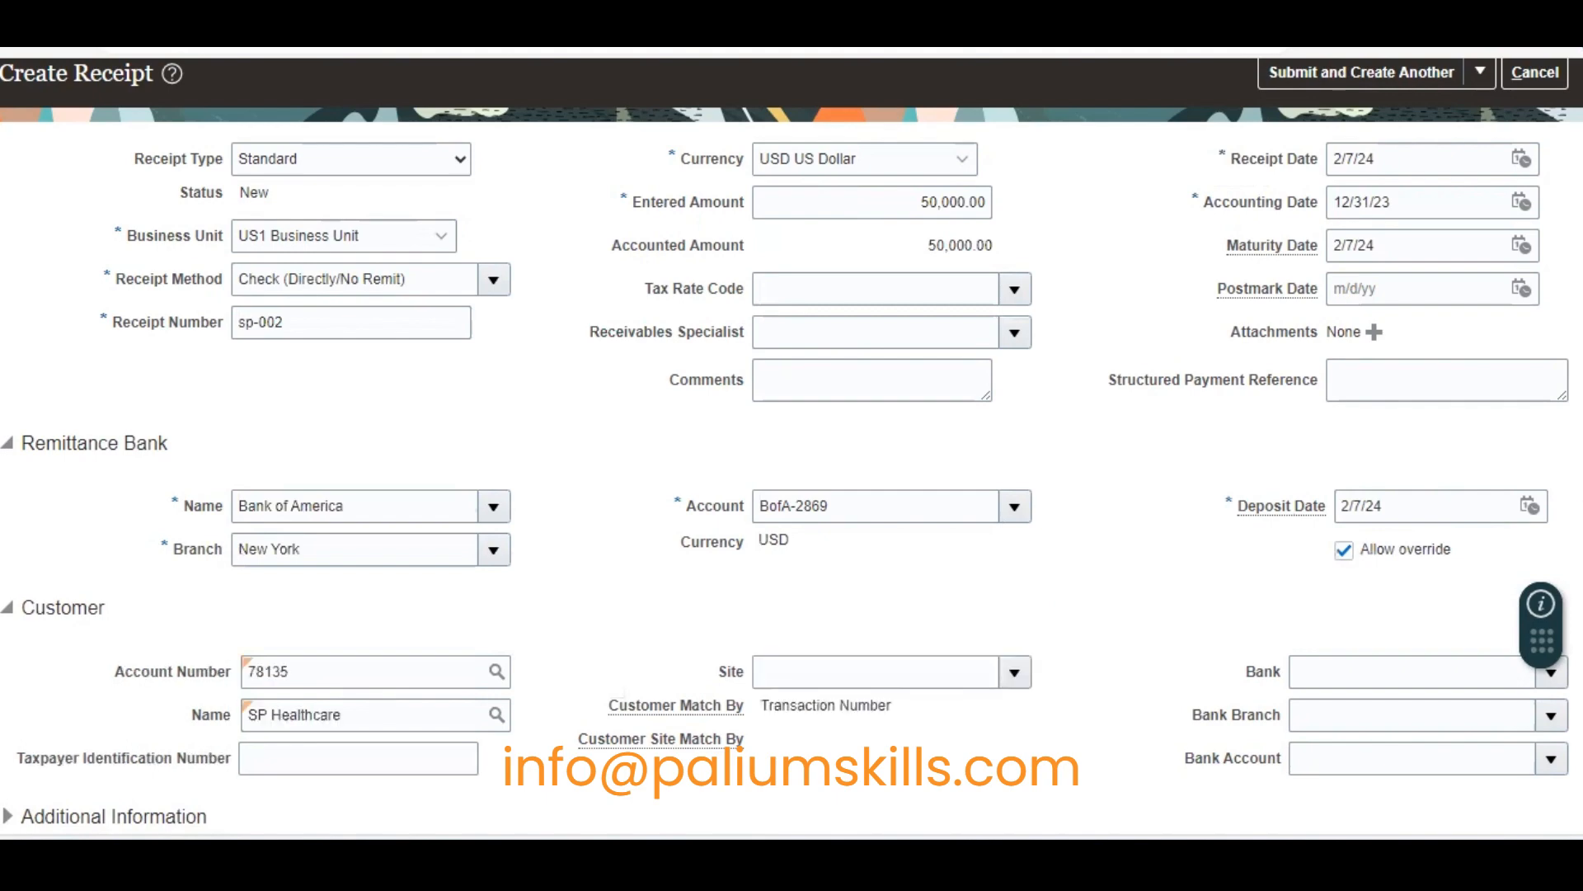
scroll(791, 445, down, 3)
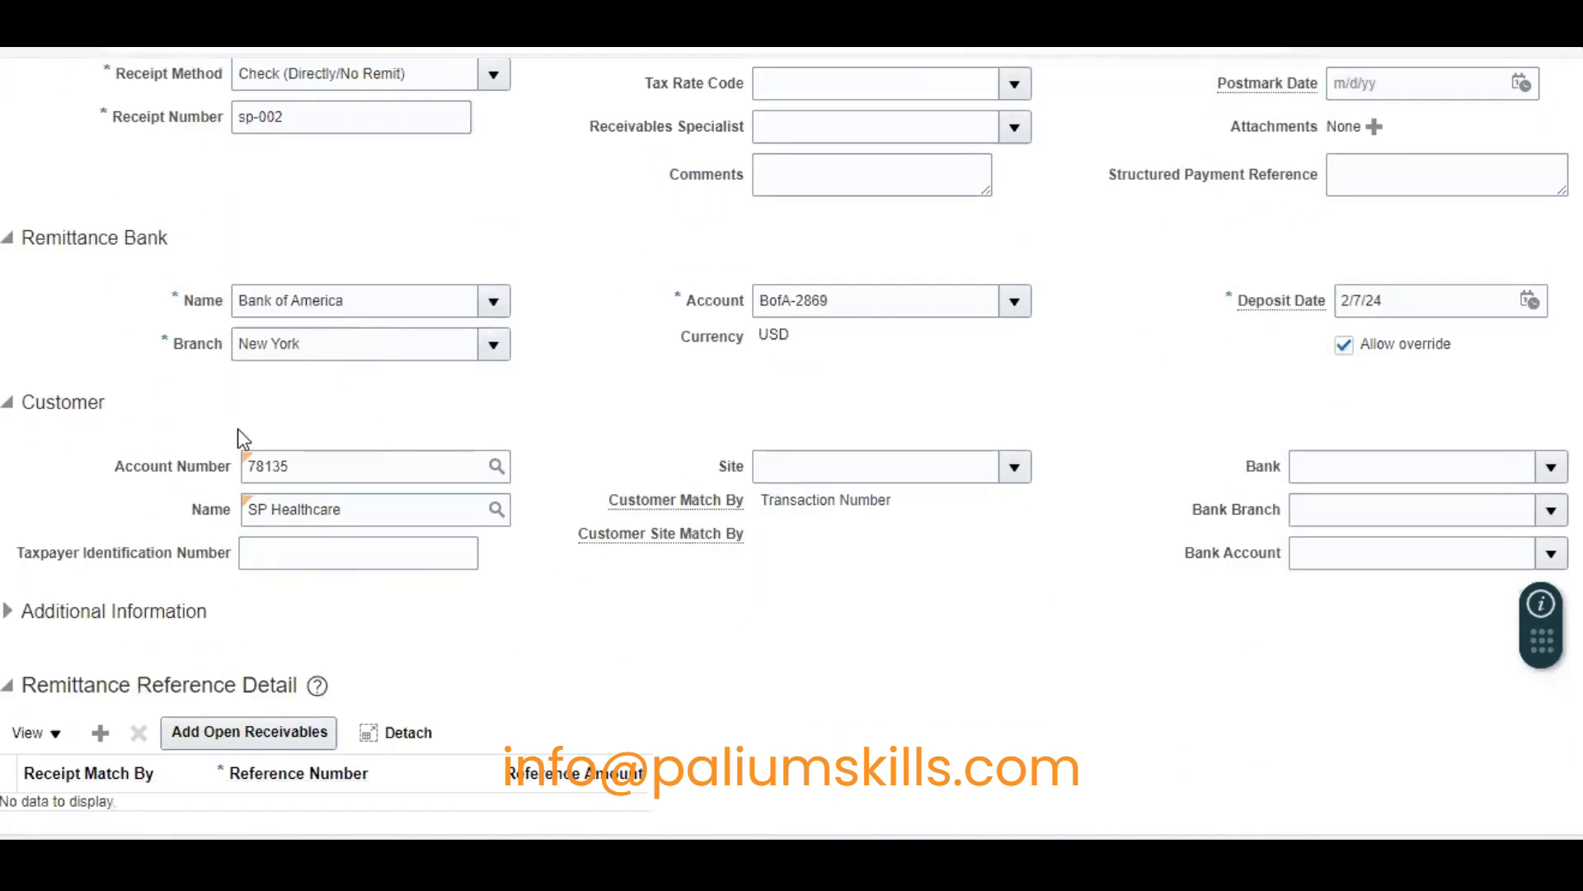
scroll(792, 445, up, 4)
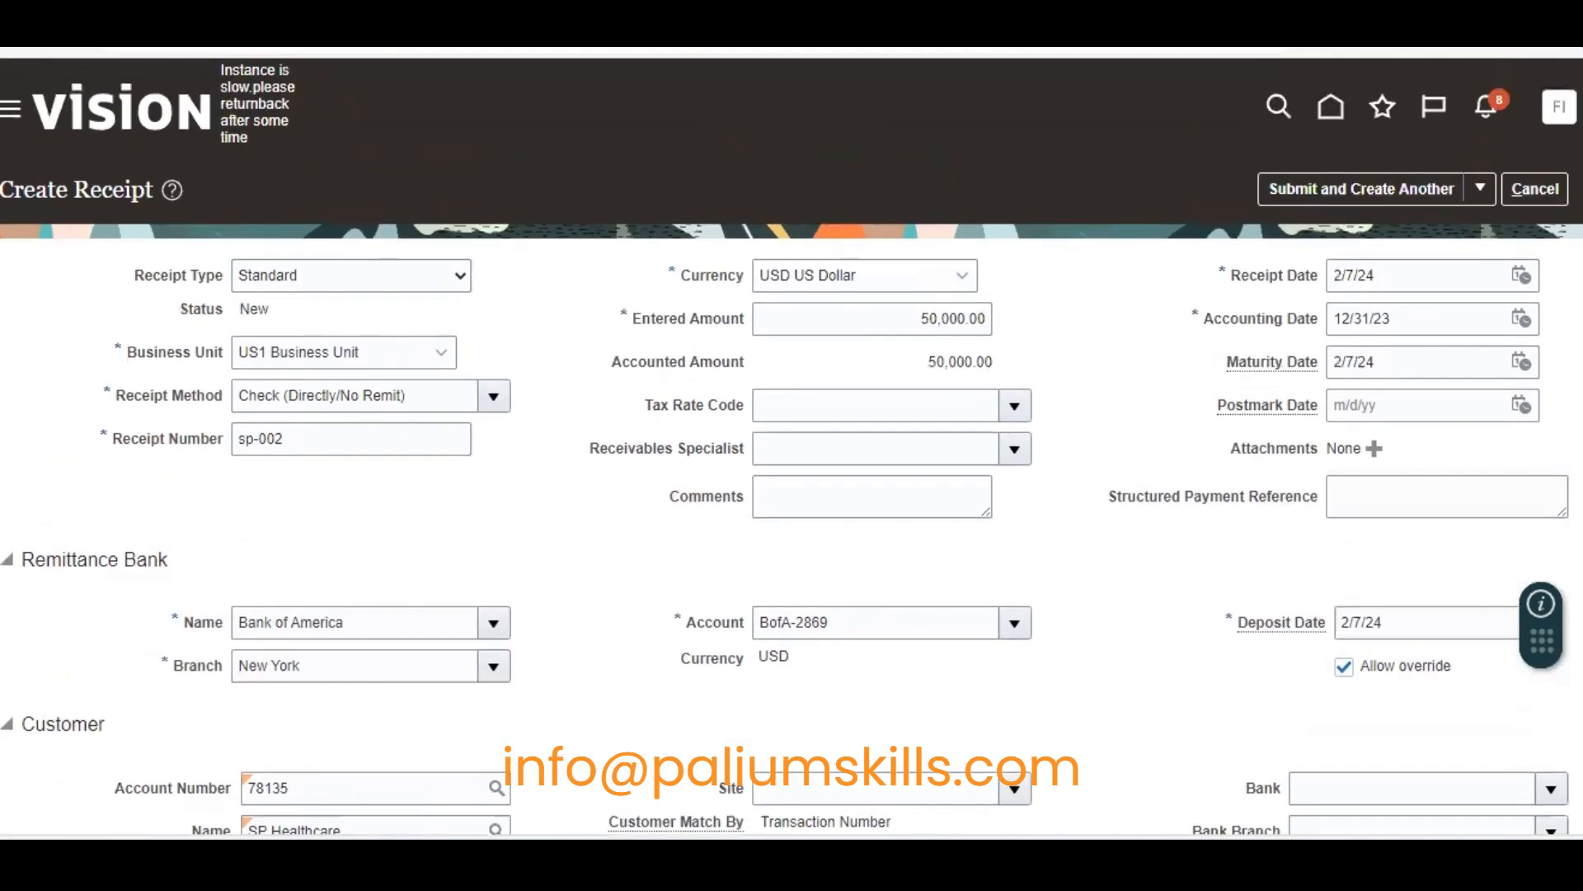
click(1478, 188)
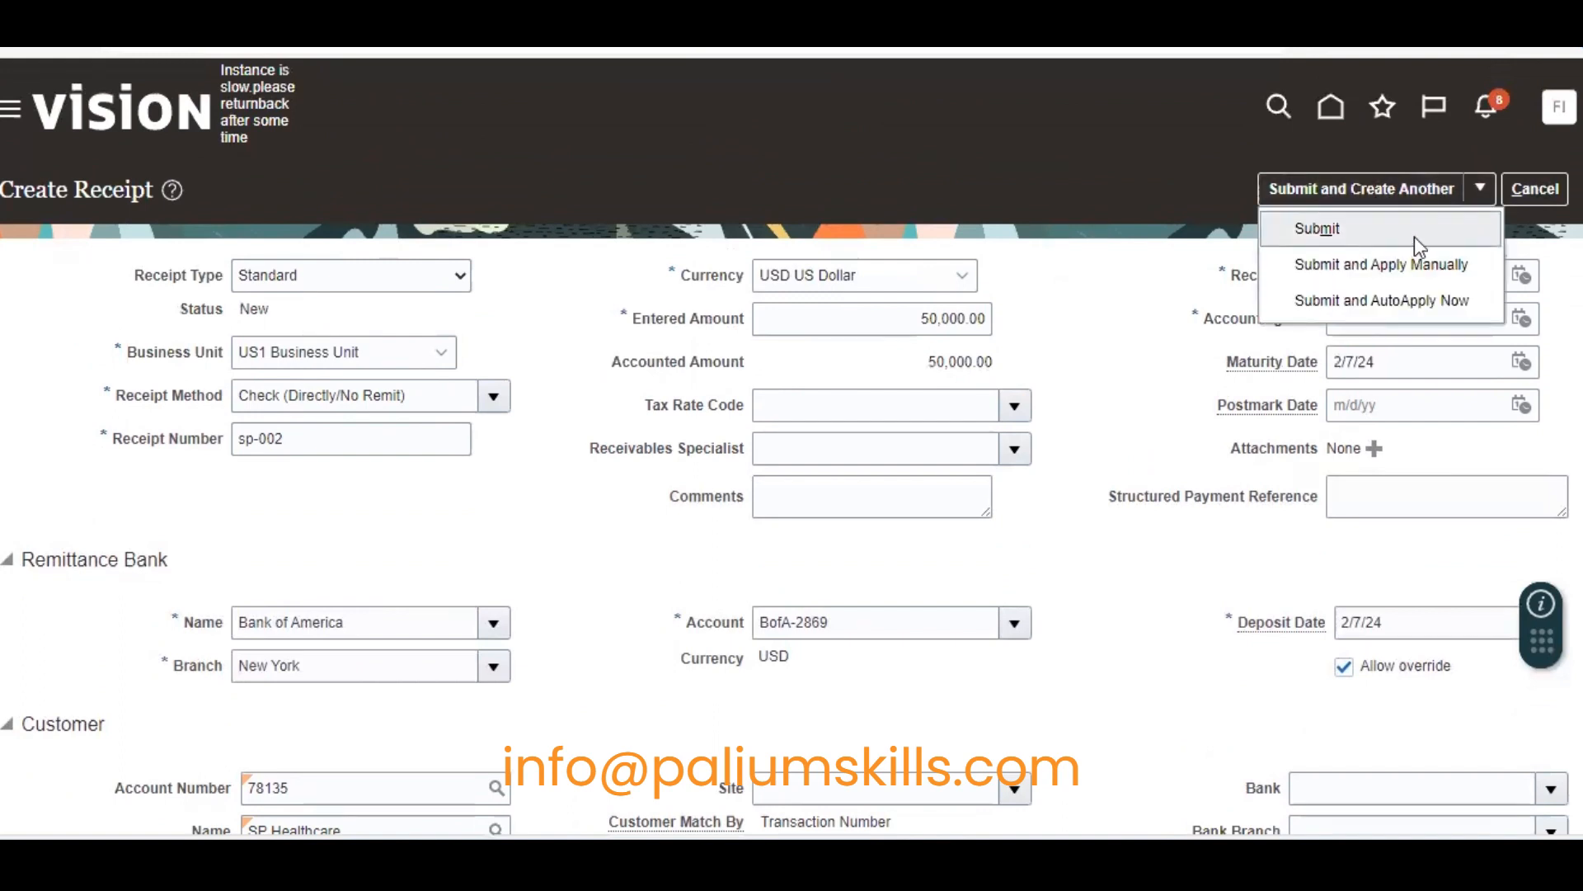
click(1319, 229)
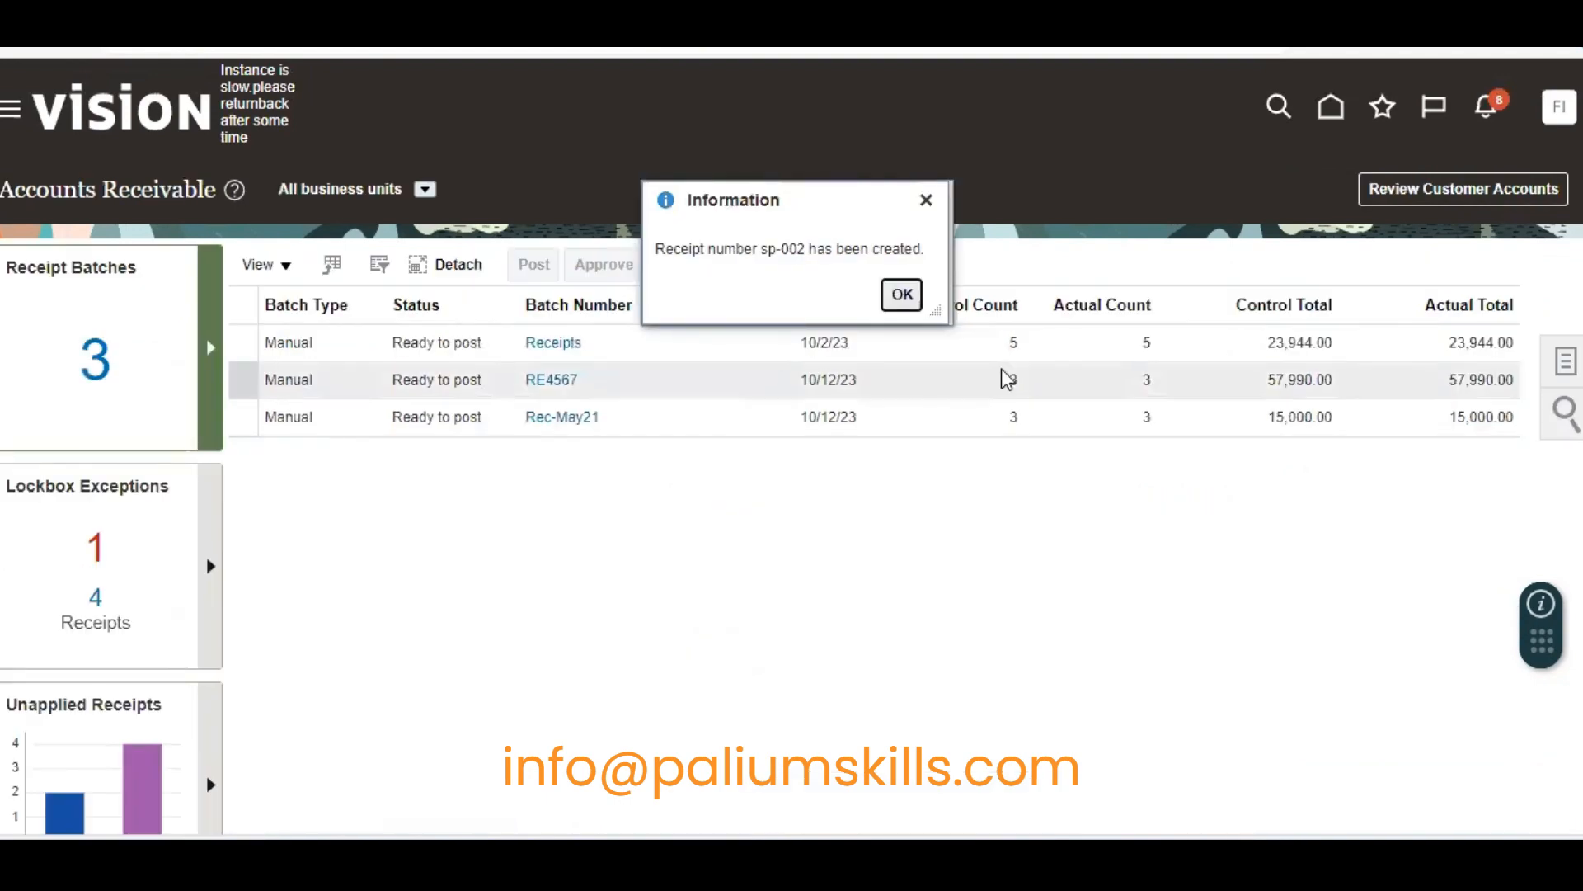
click(902, 294)
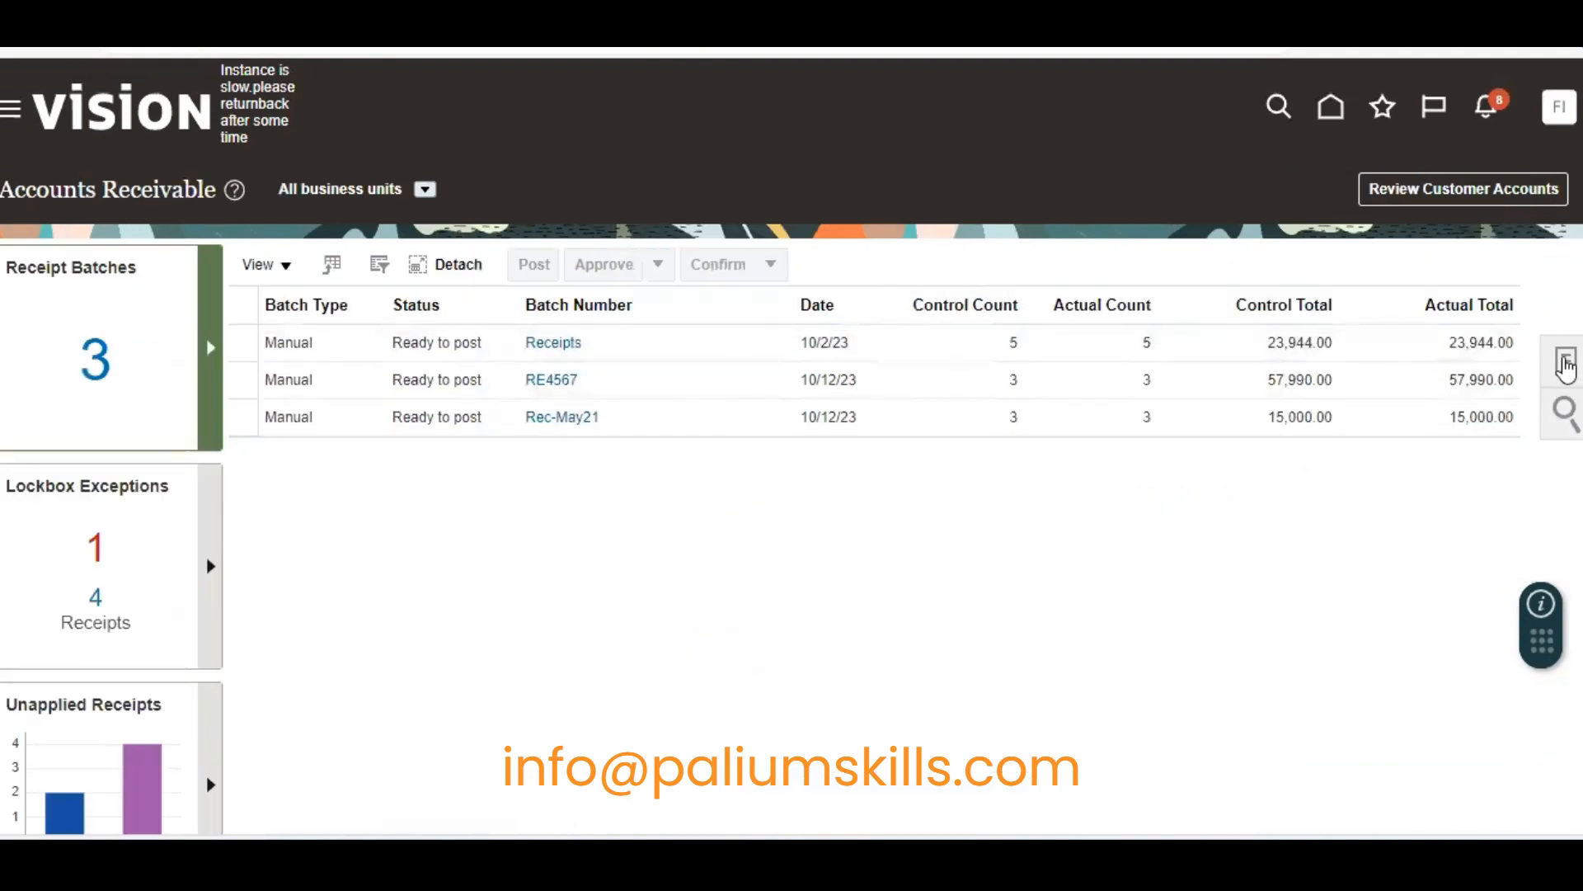
Search for receipts by the receipt number sp-
click(1564, 416)
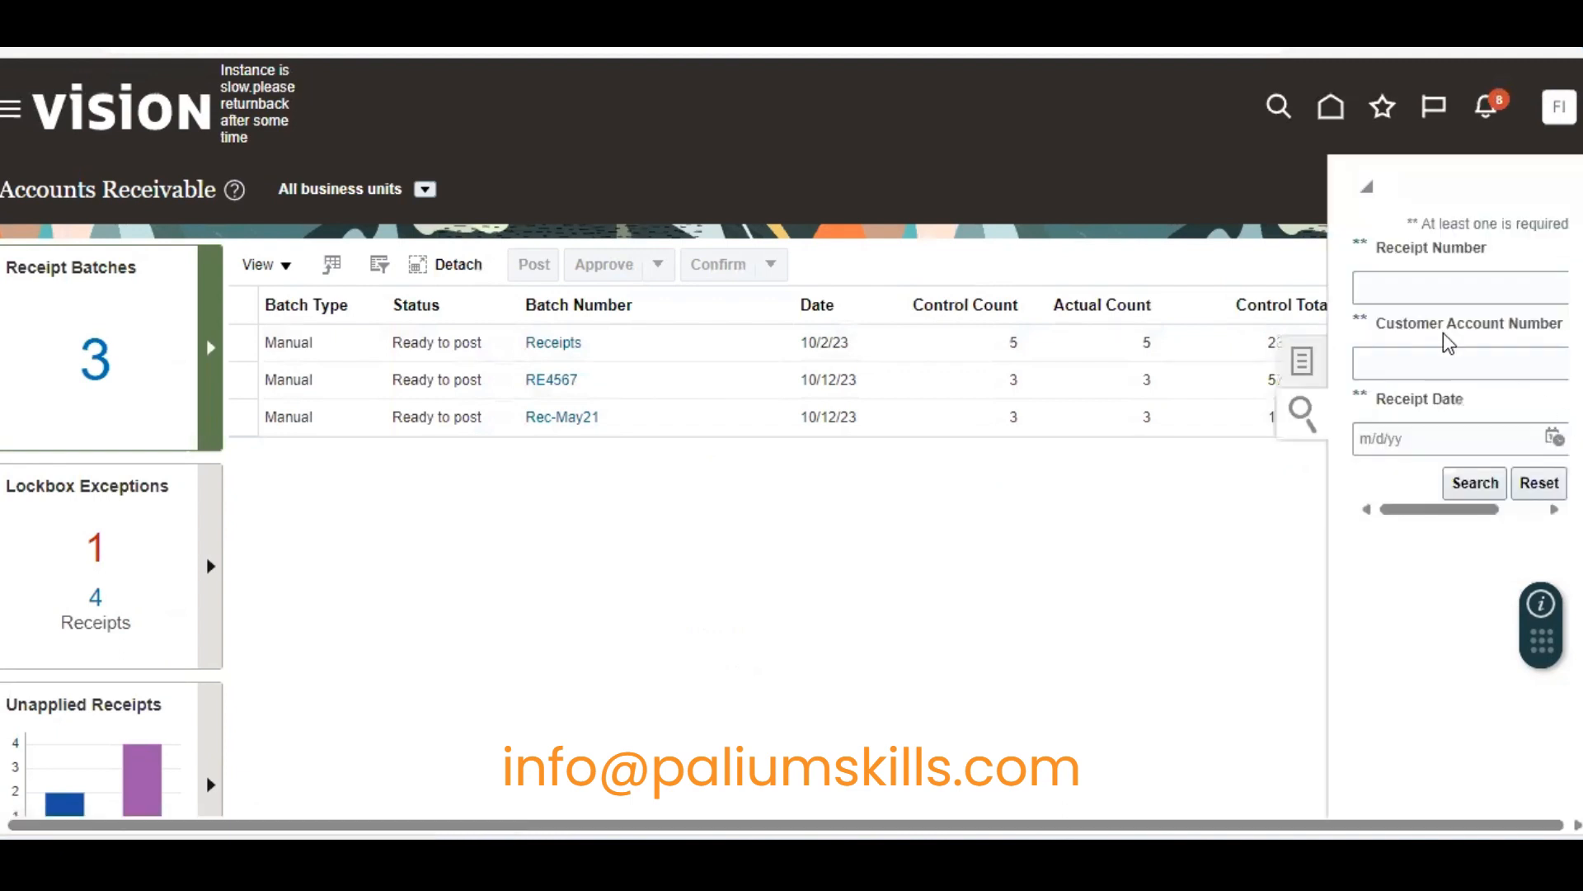
click(1462, 358)
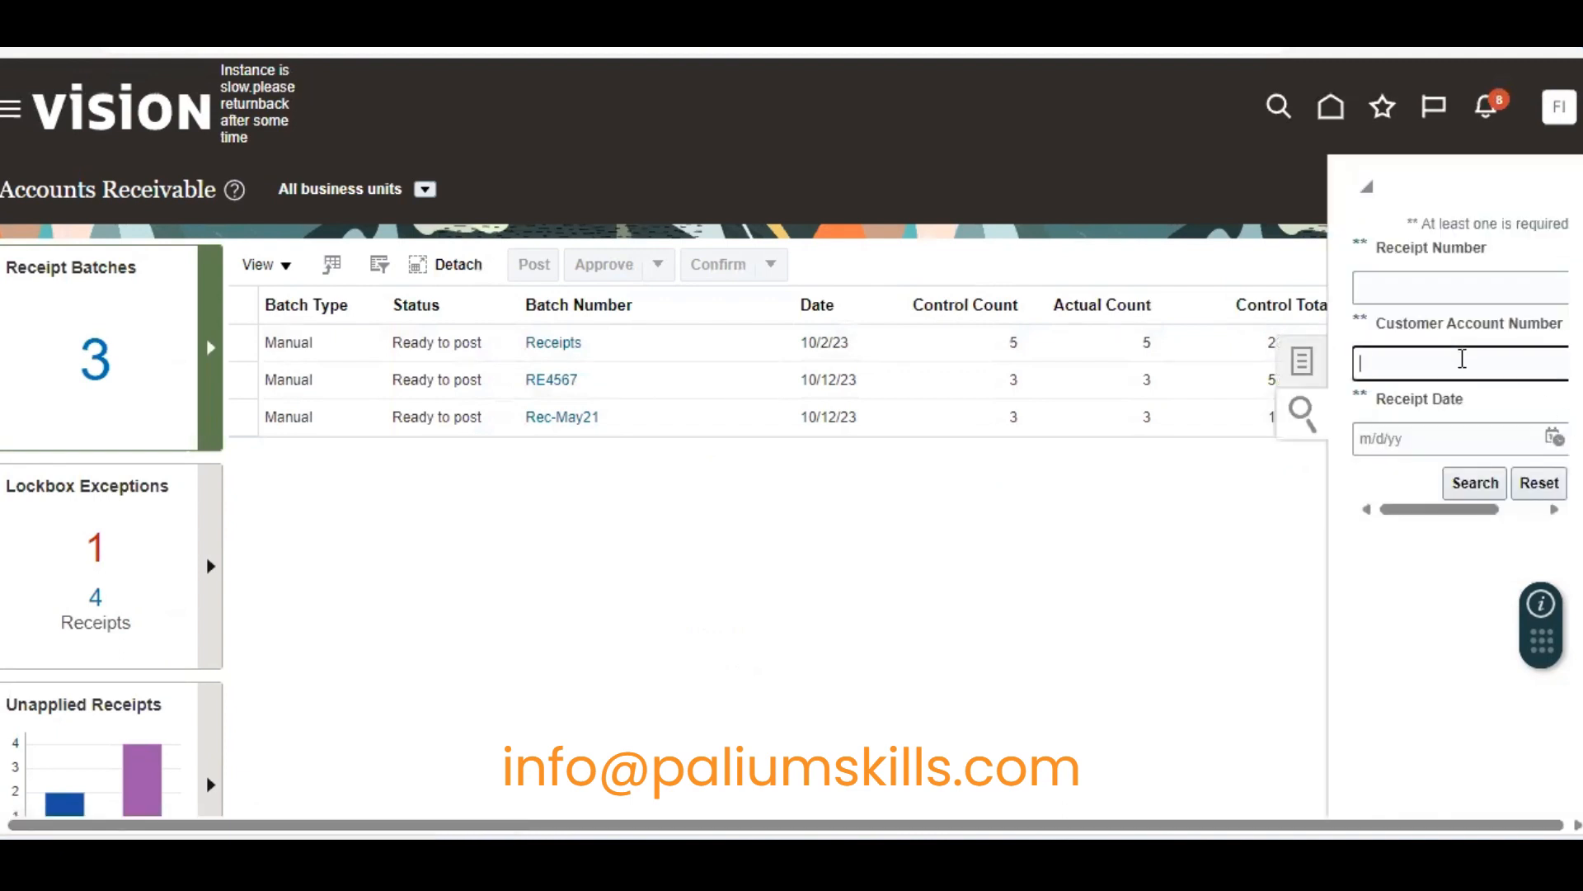
click(1477, 286)
text(sp-)
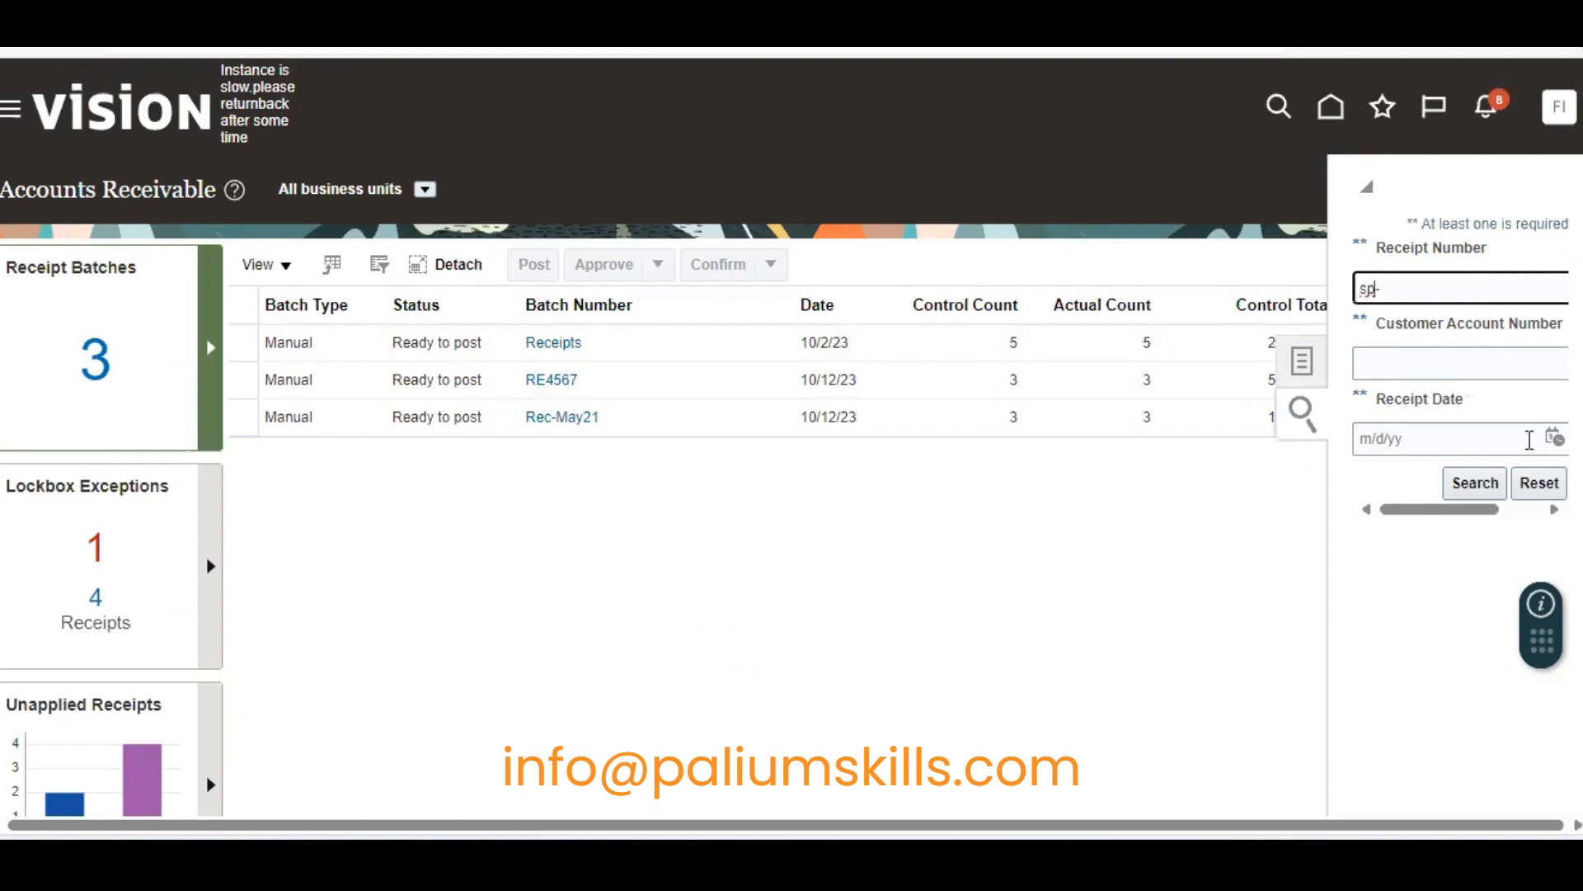
click(1475, 483)
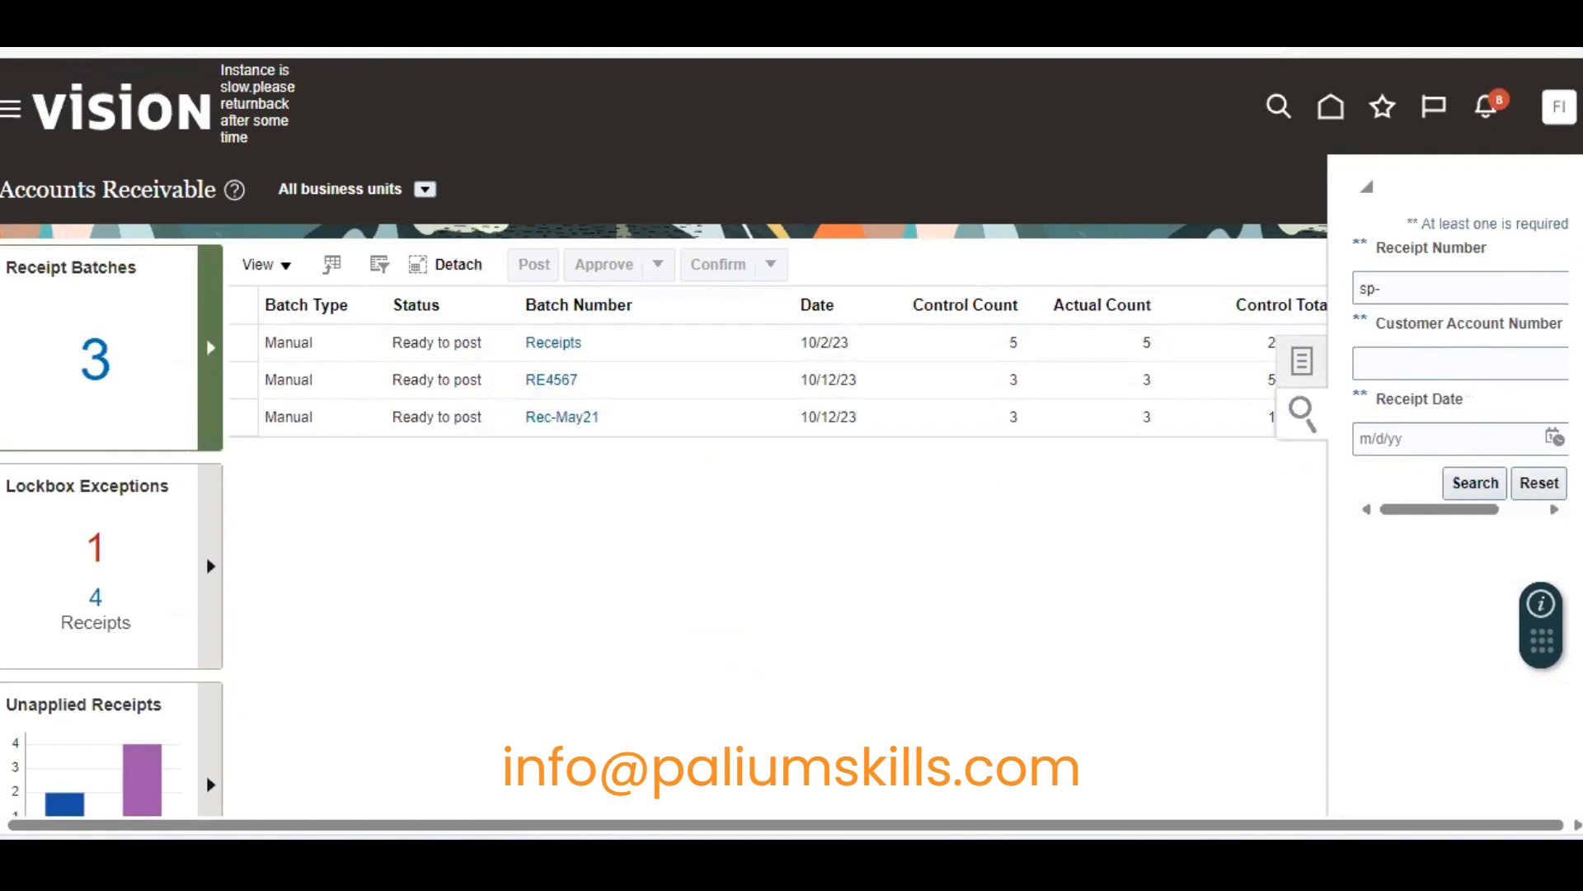